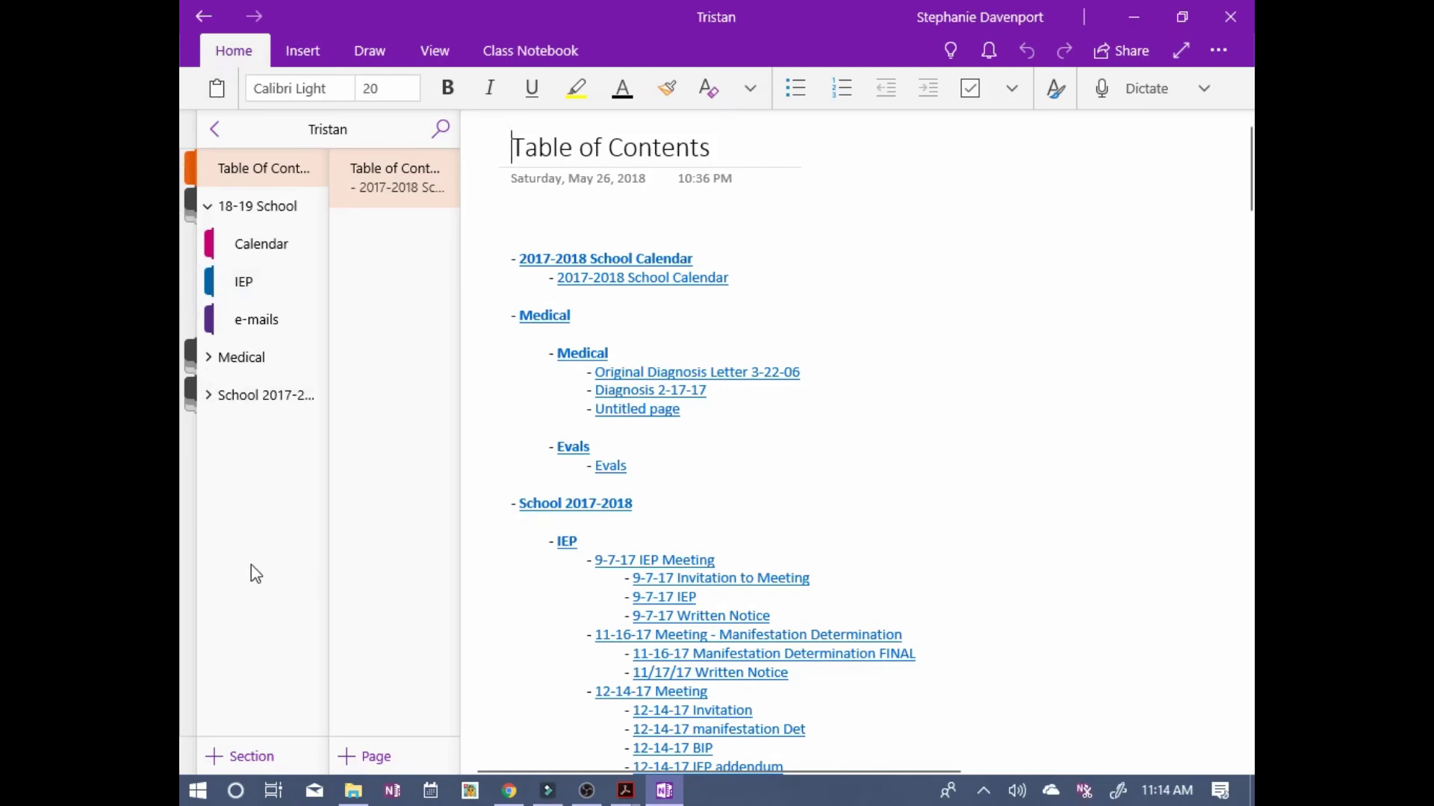
Examine which sections the 18-19 School, Medical and School 2017-2018 section groups contain, leaving all groups collapsed.
click(221, 213)
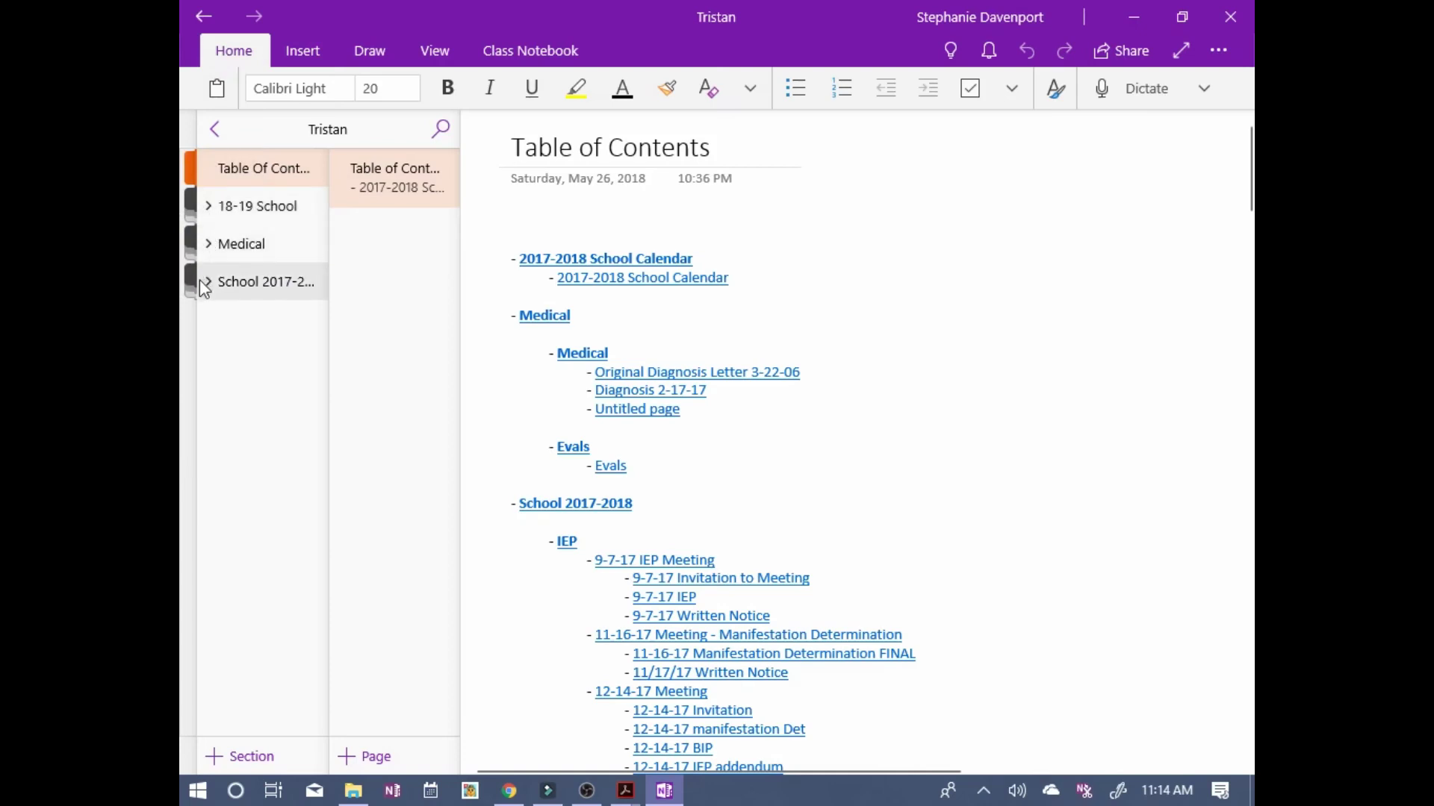
click(221, 206)
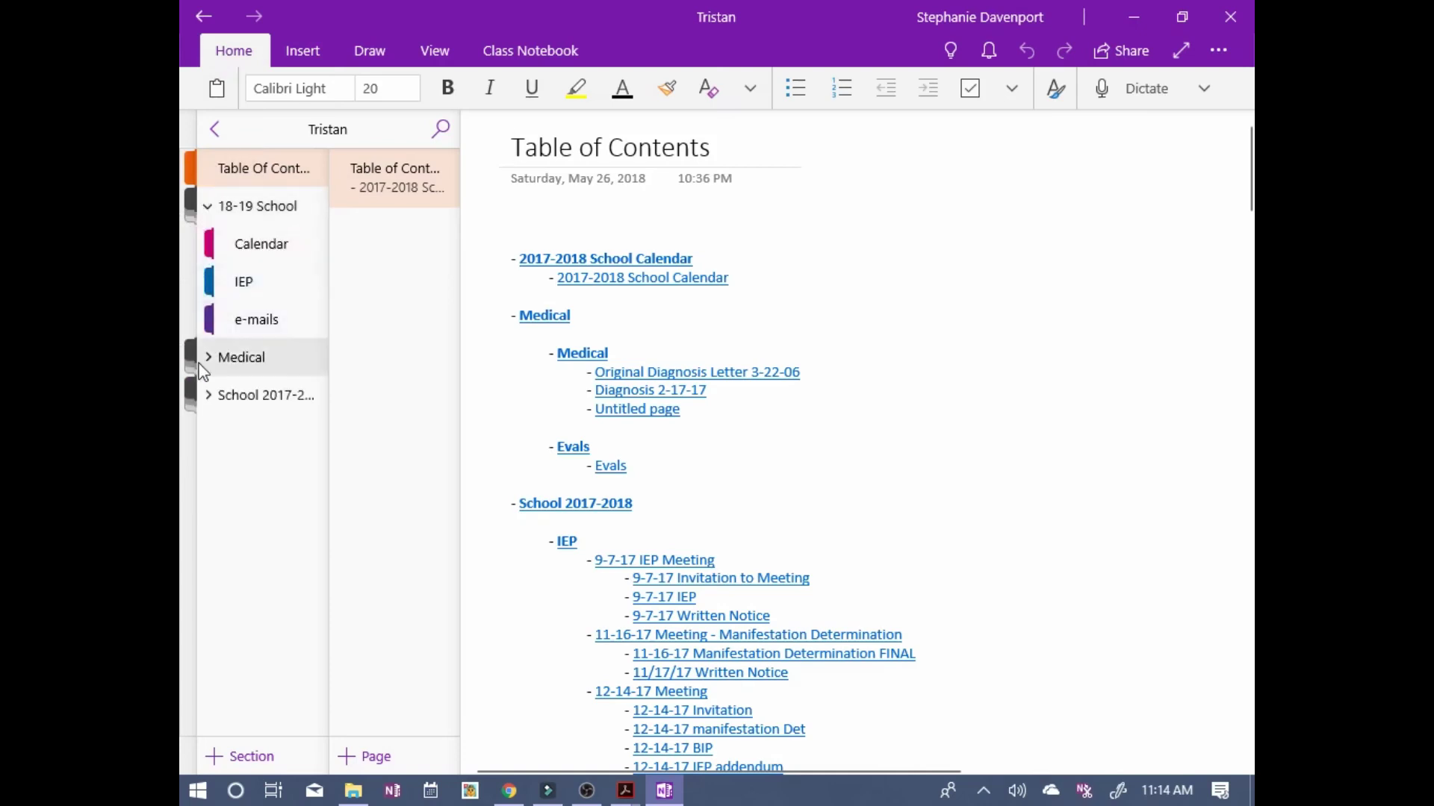
click(202, 363)
click(204, 469)
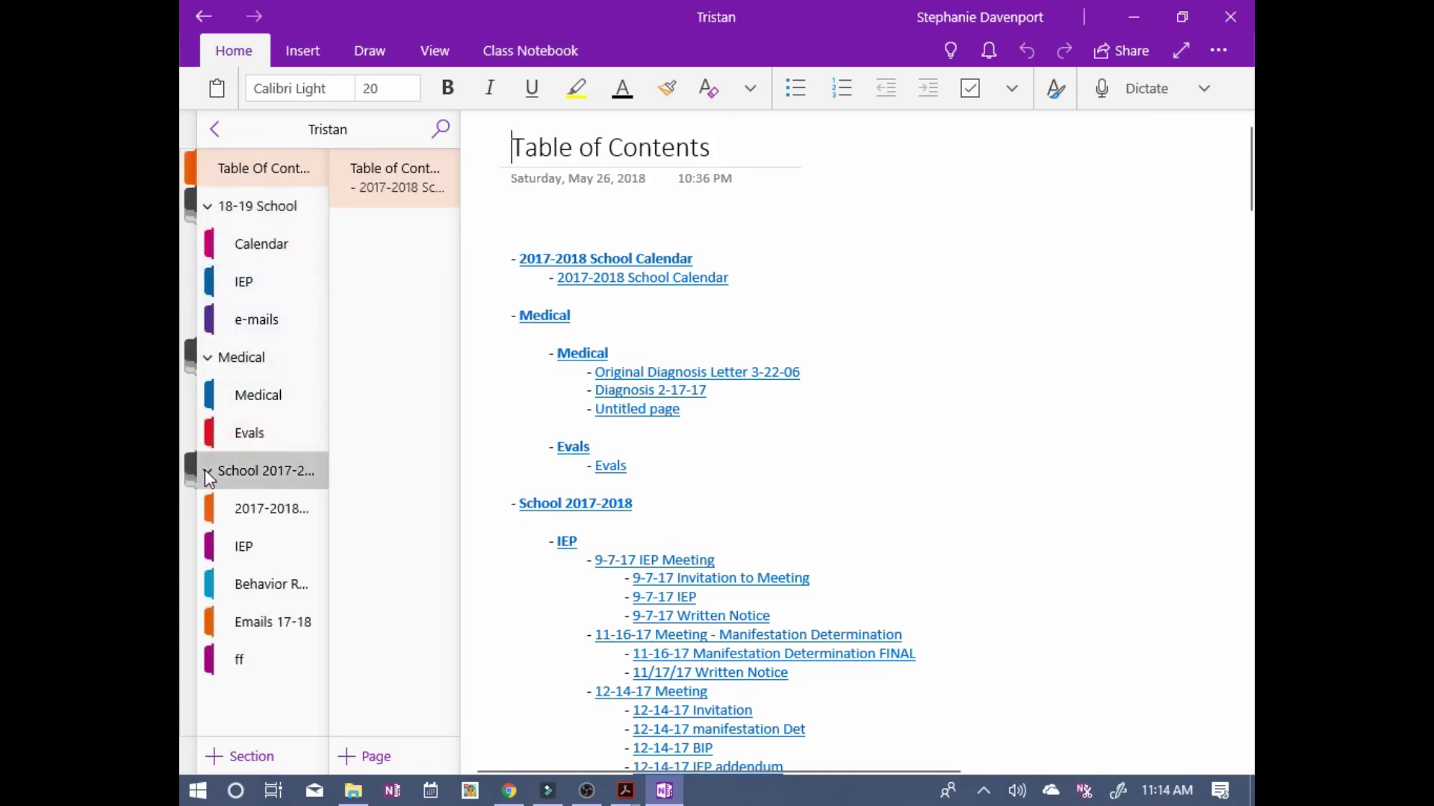
click(205, 469)
click(208, 356)
click(215, 206)
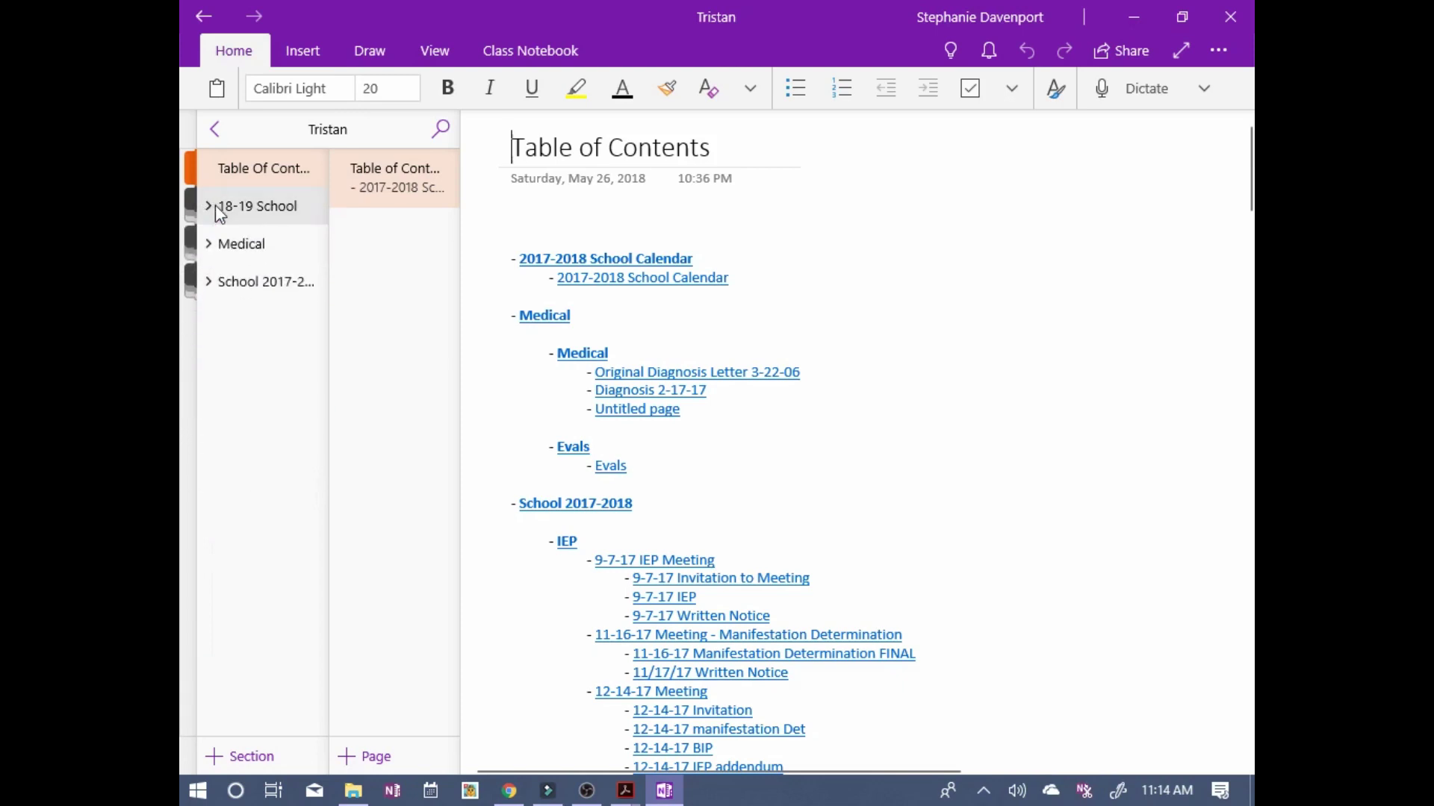
click(215, 206)
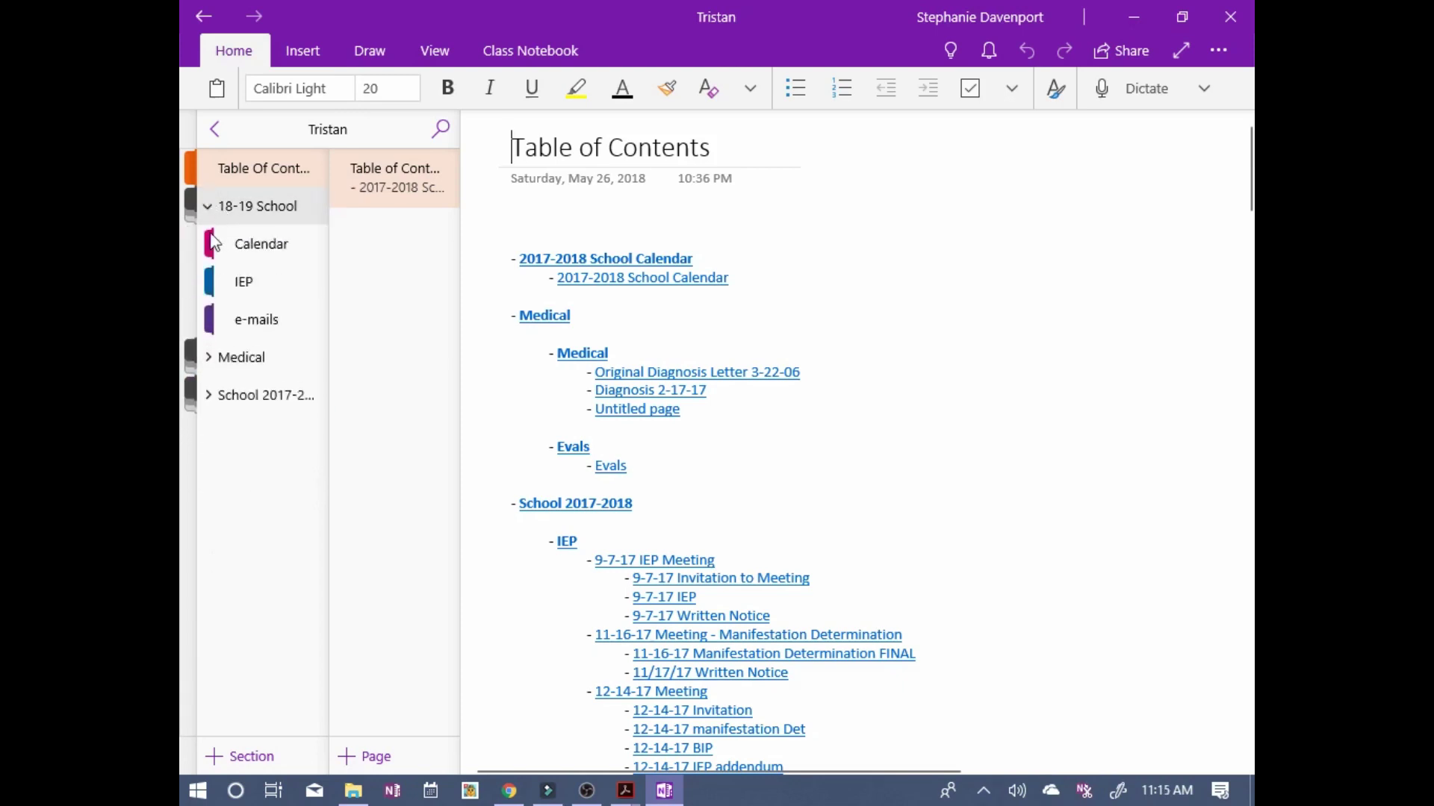
click(202, 363)
click(204, 468)
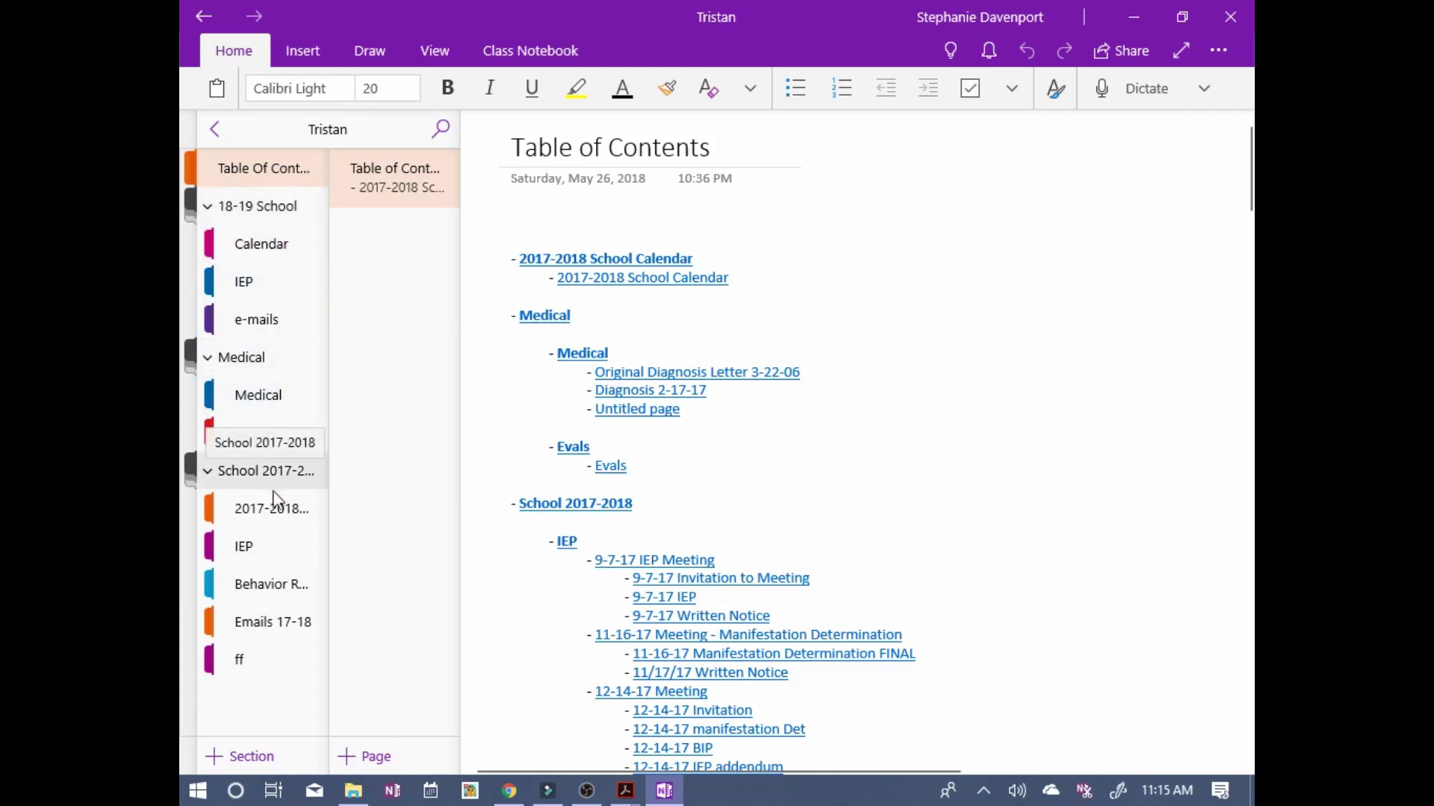
click(217, 357)
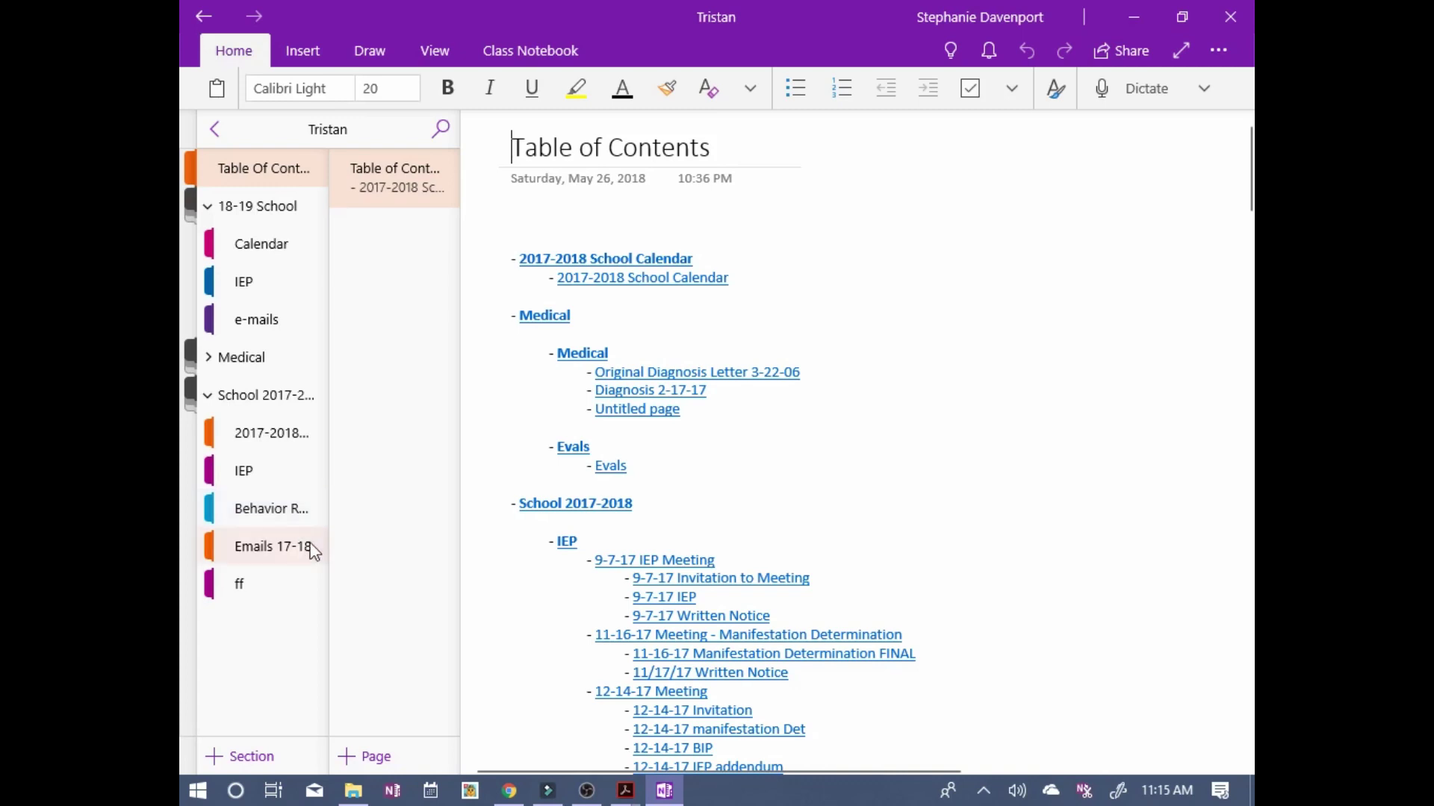
click(276, 404)
click(275, 201)
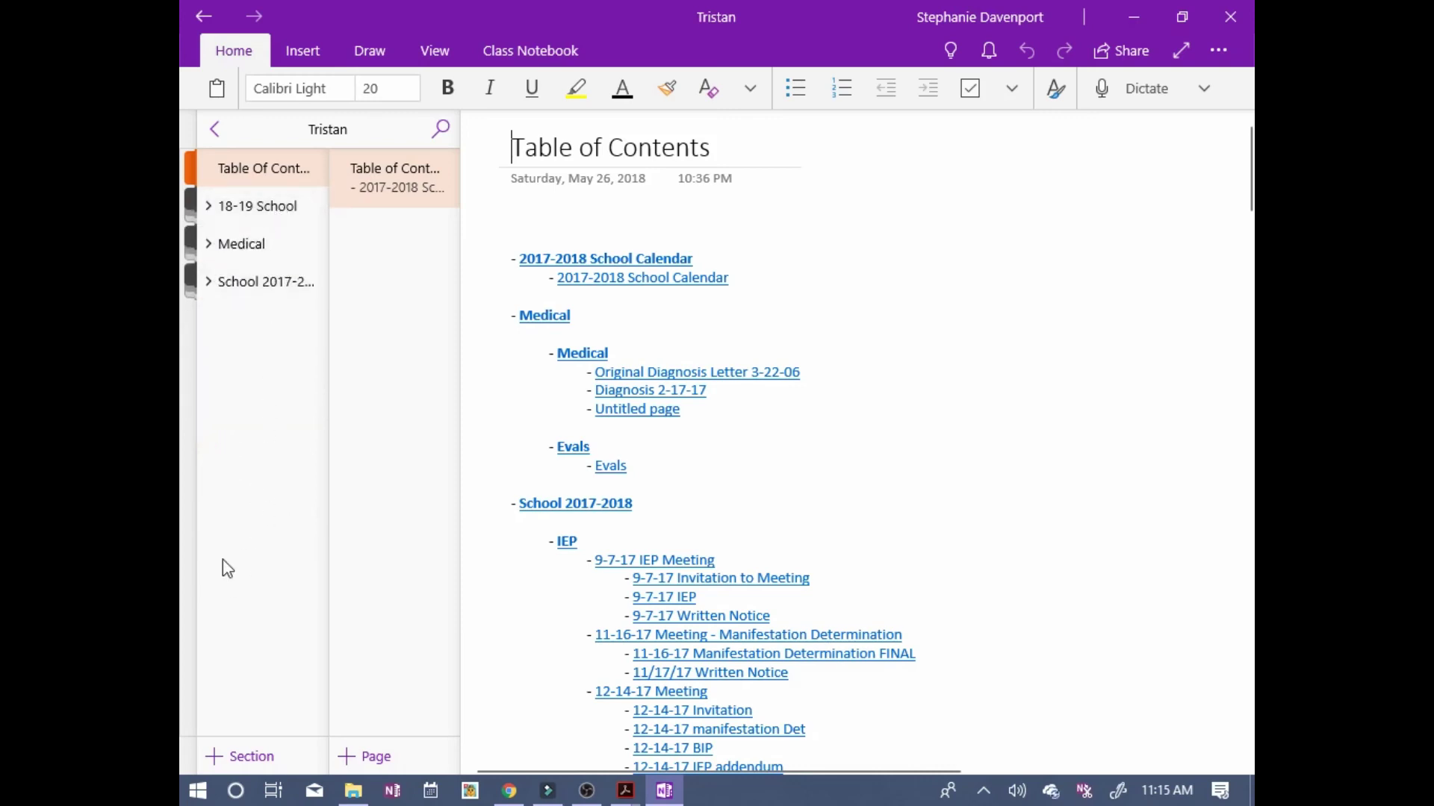
Create a new section group named demo in the notebook.
right_click(241, 545)
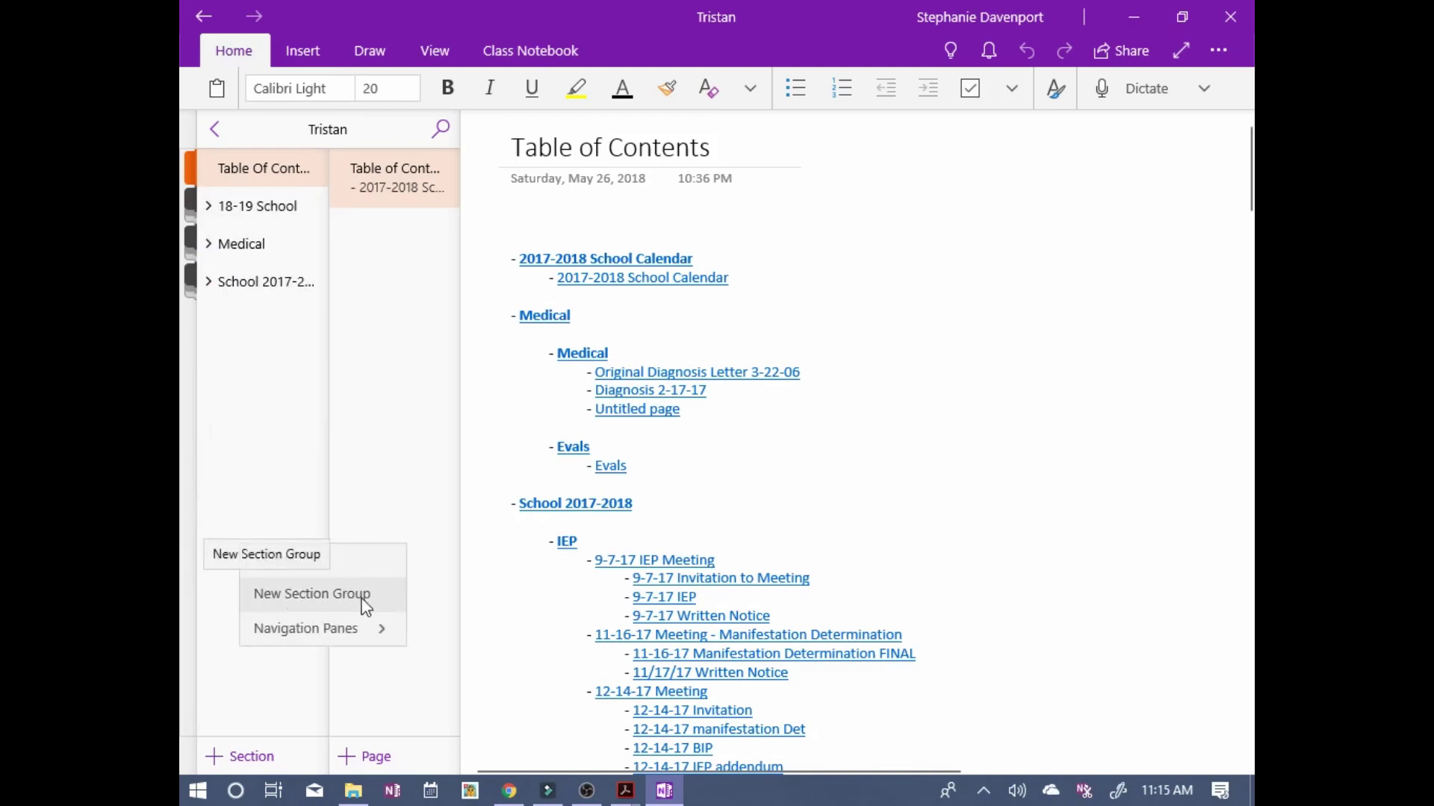
click(312, 595)
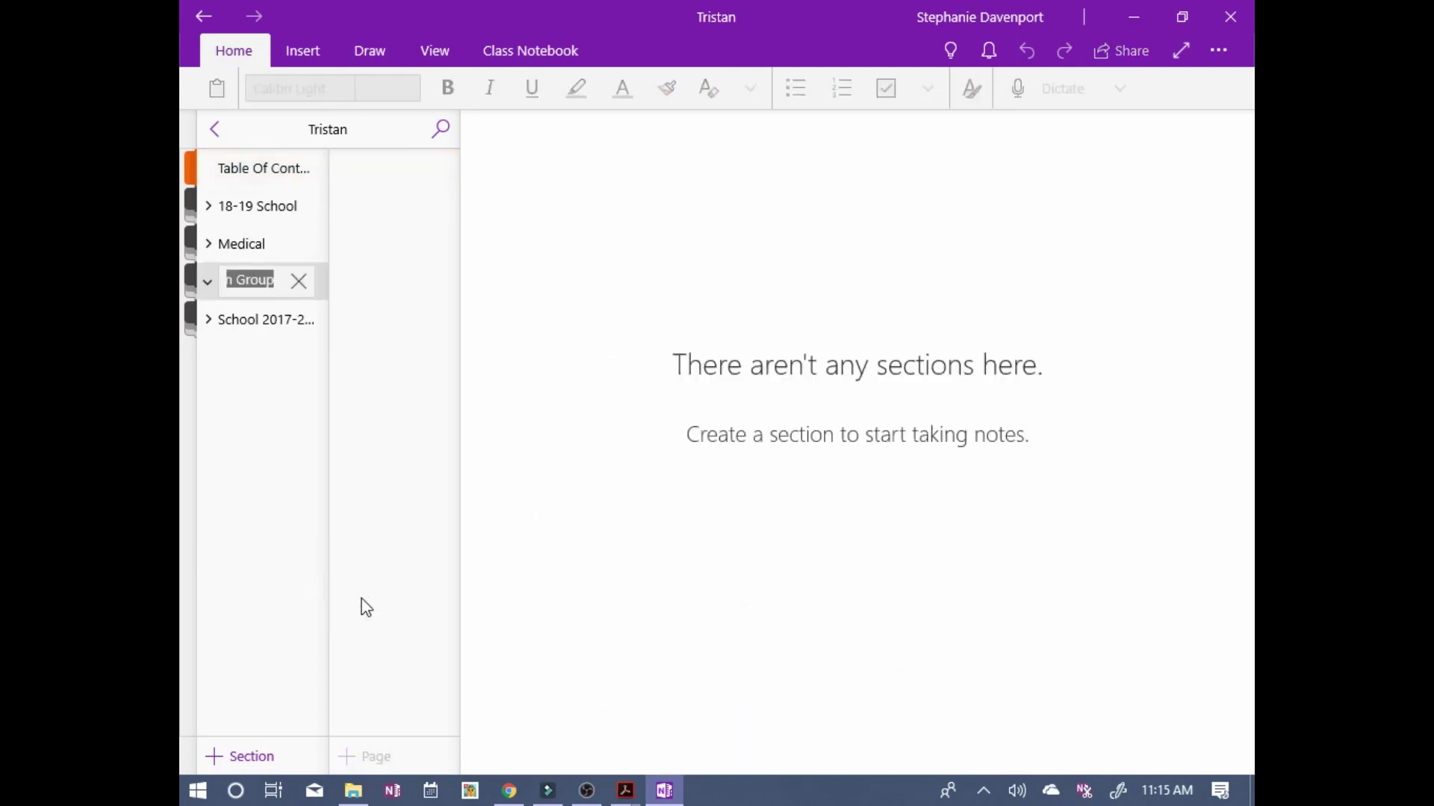
text(demp)
key(BackSpace)
text(o)
key(Return)
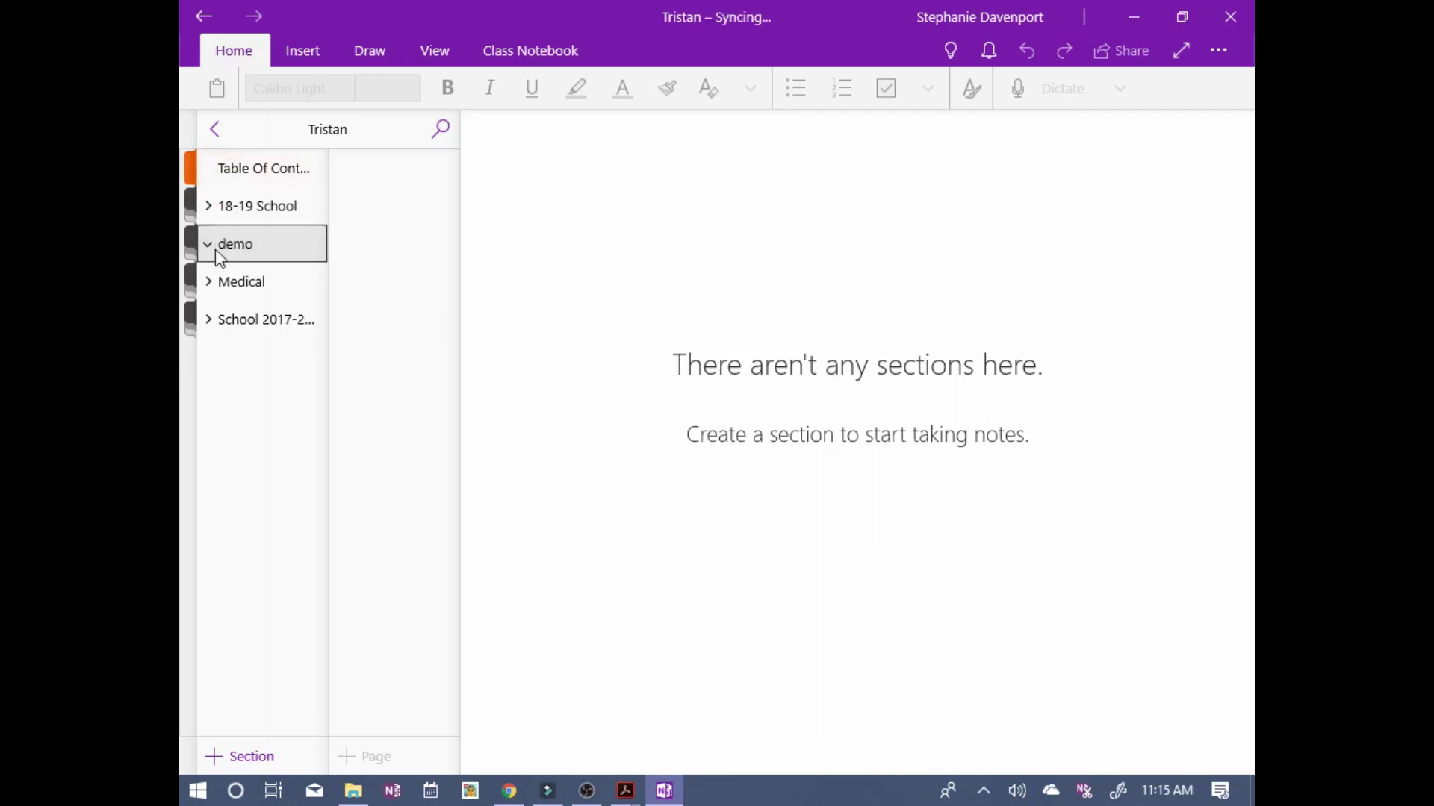
Add a new section inside the demo section group and try to name it section1.
click(231, 769)
text(secto)
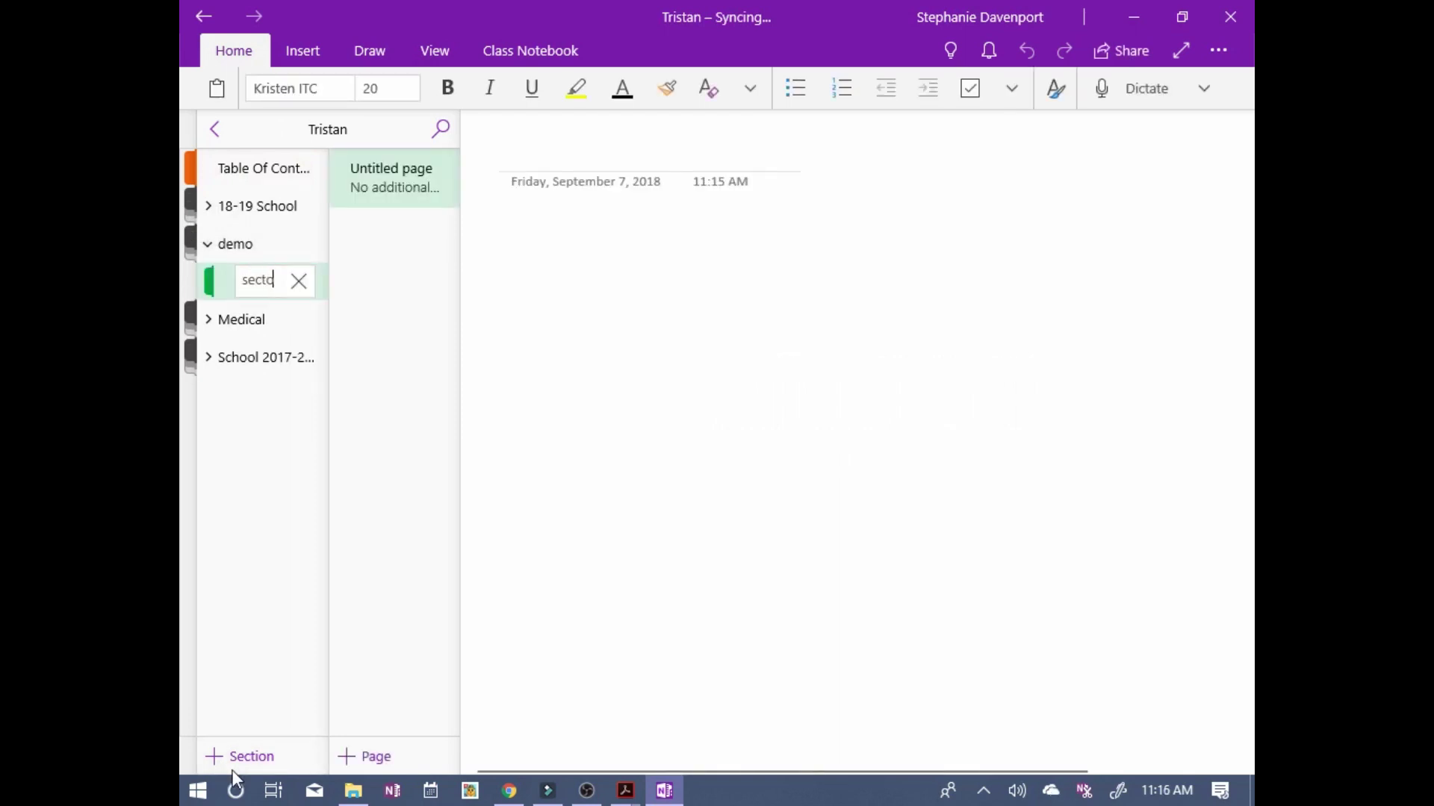
key(BackSpace)
text(ion1)
key(Return)
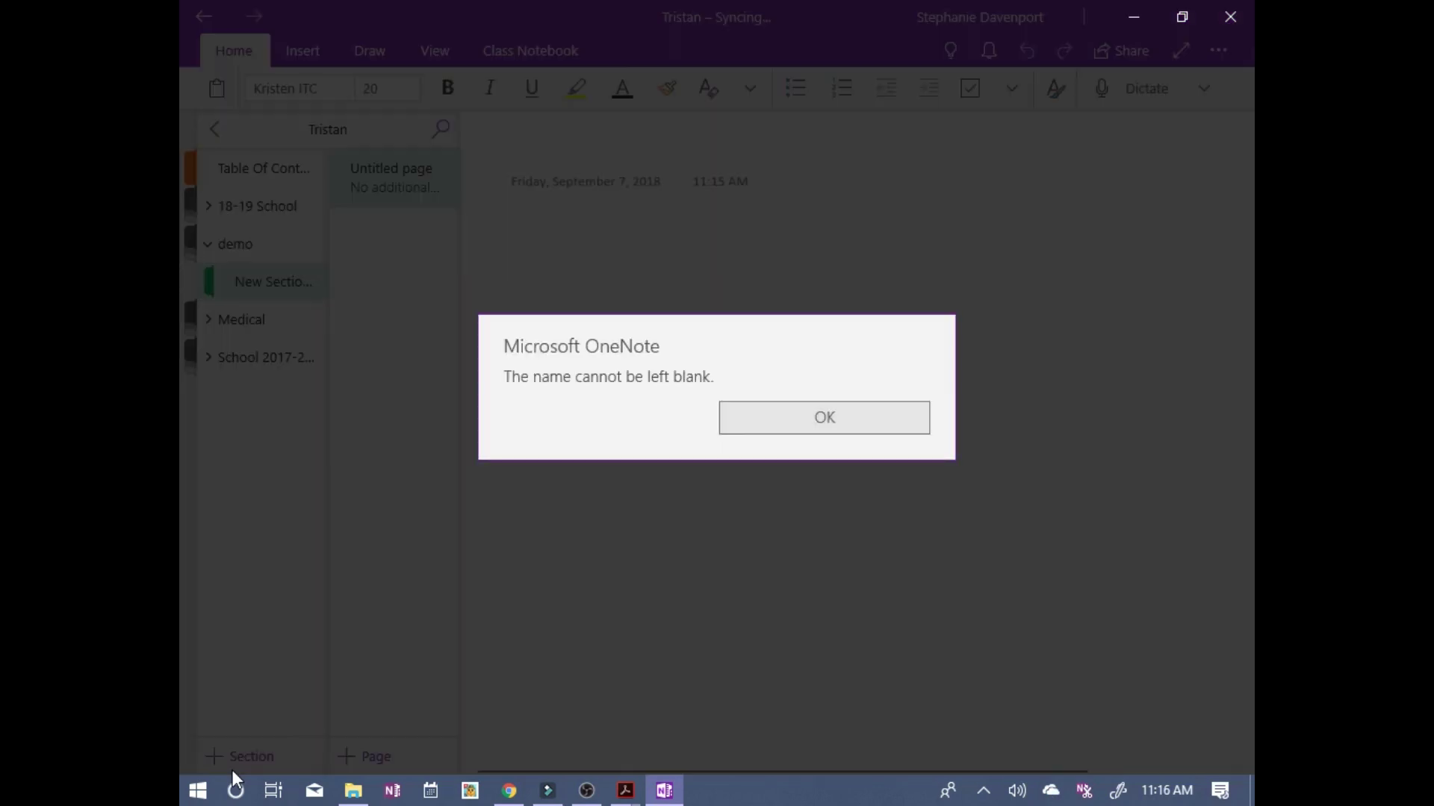
click(755, 432)
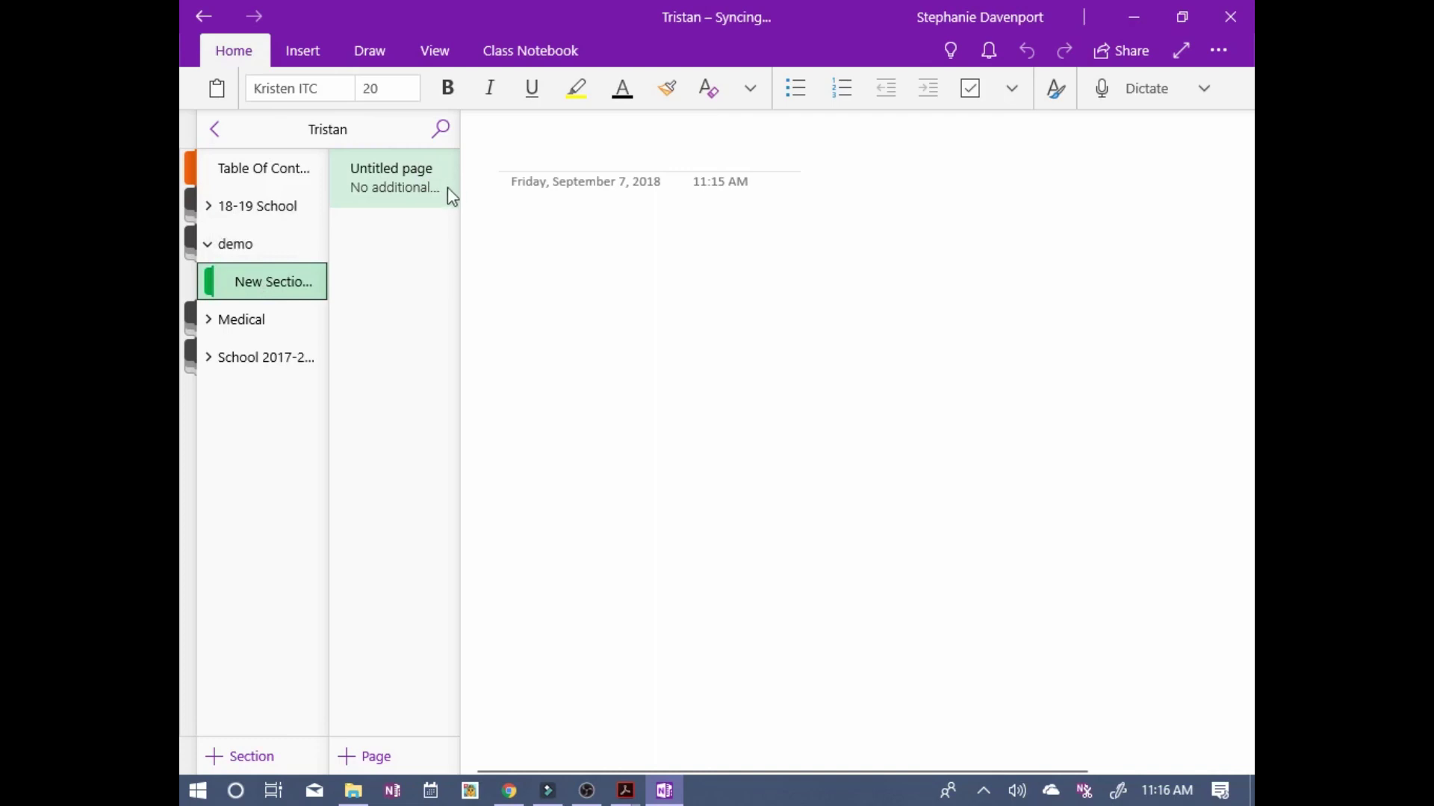
click(252, 245)
click(253, 243)
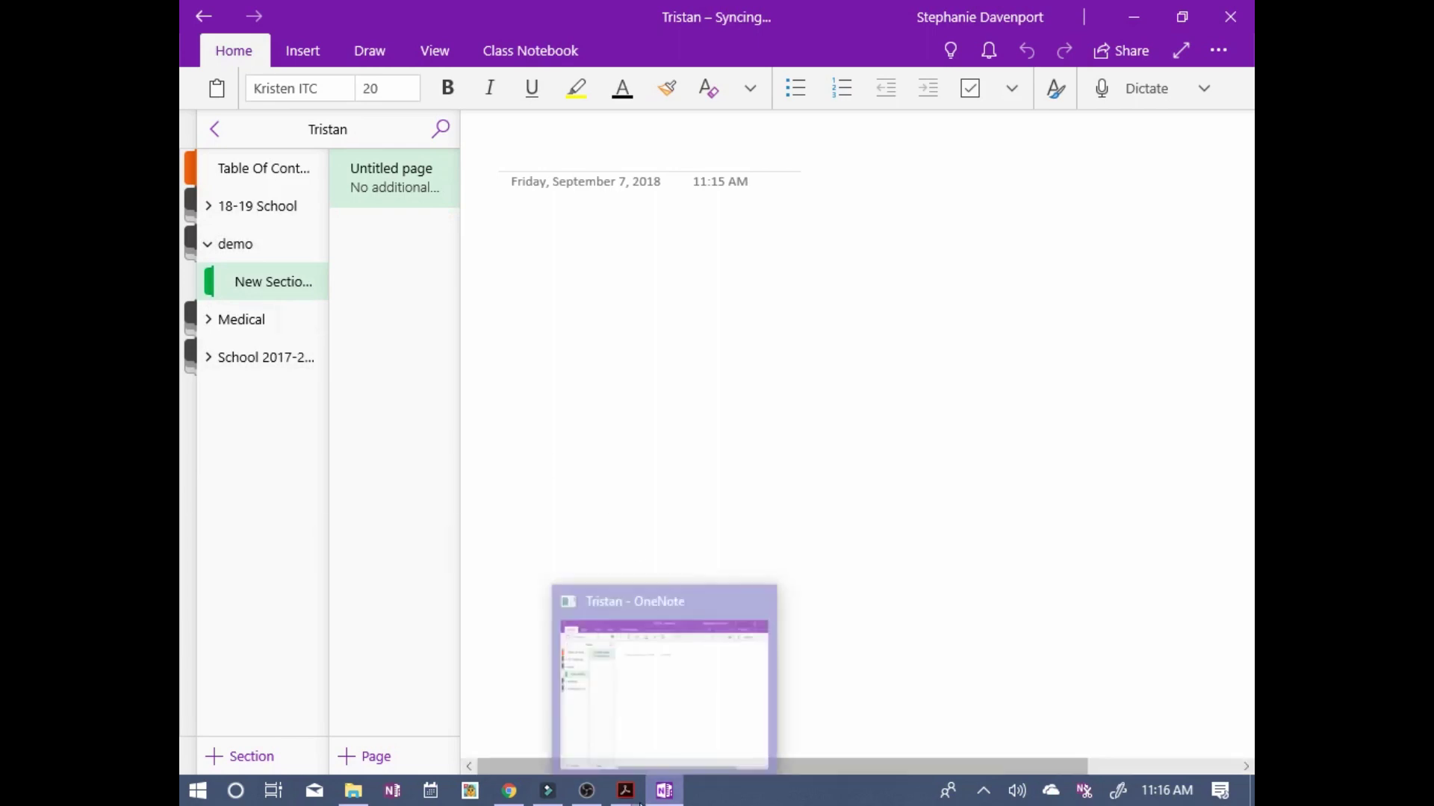
Switch to Chrome and print the open BIP e-mail with Send To OneNote 2016 as the destination.
click(524, 793)
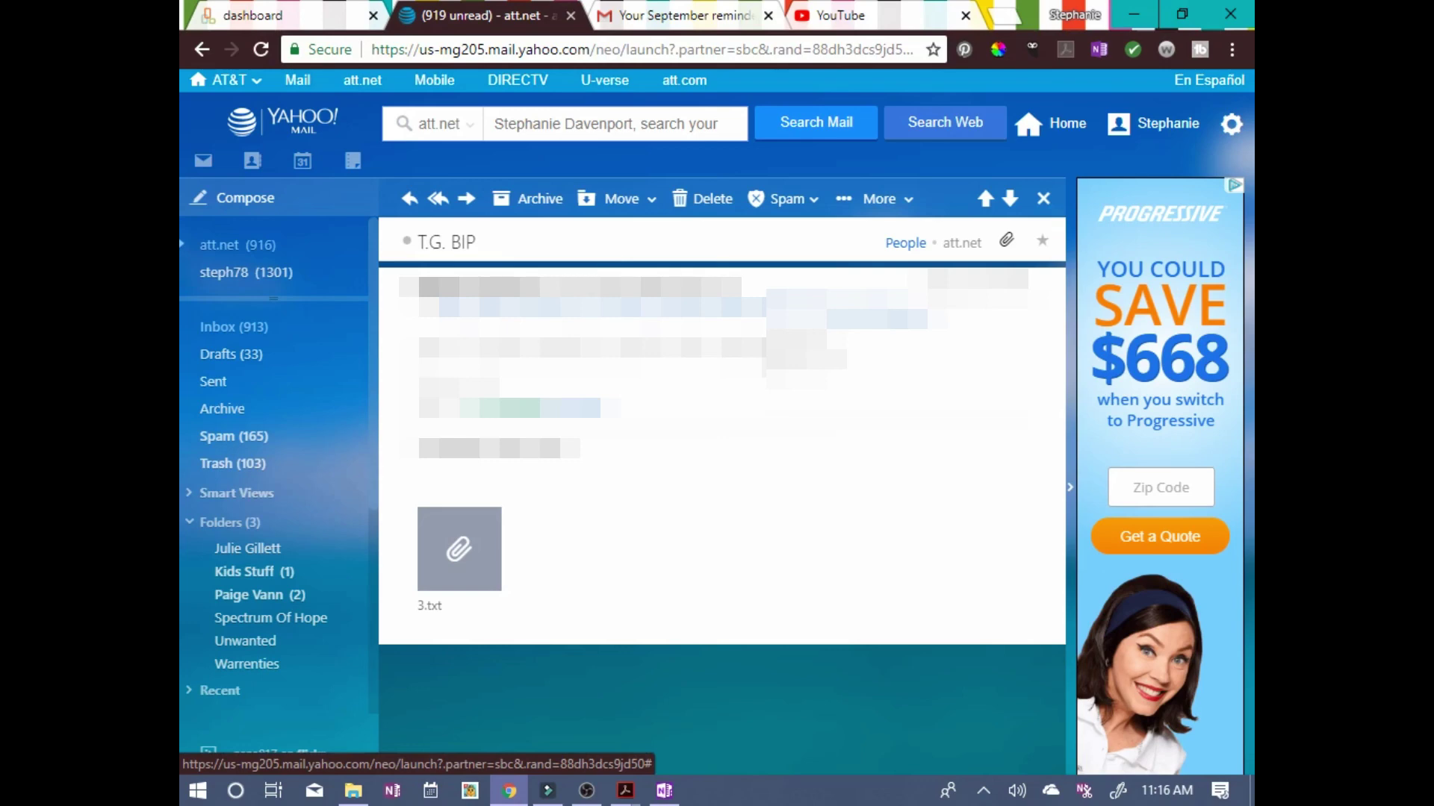
click(895, 208)
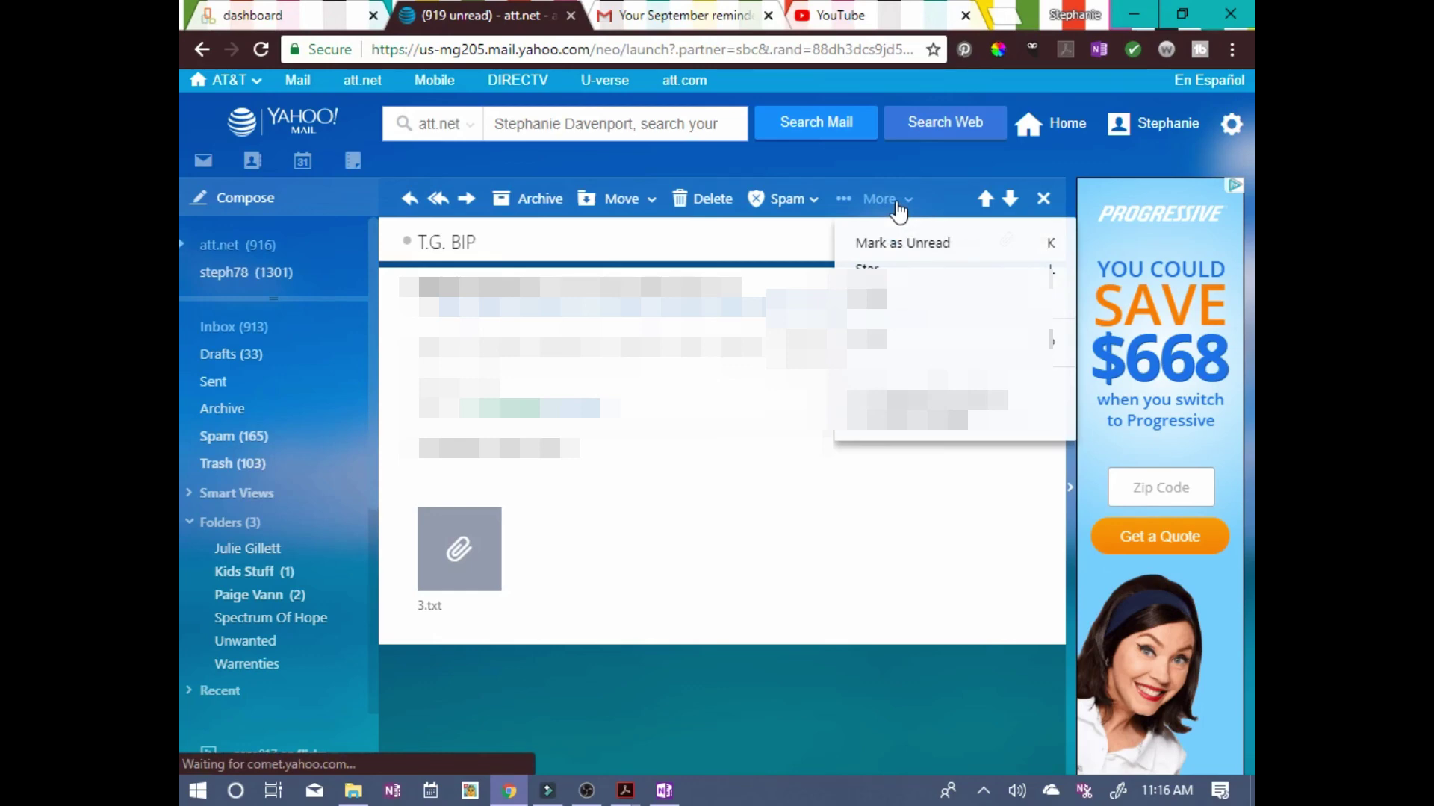
click(912, 413)
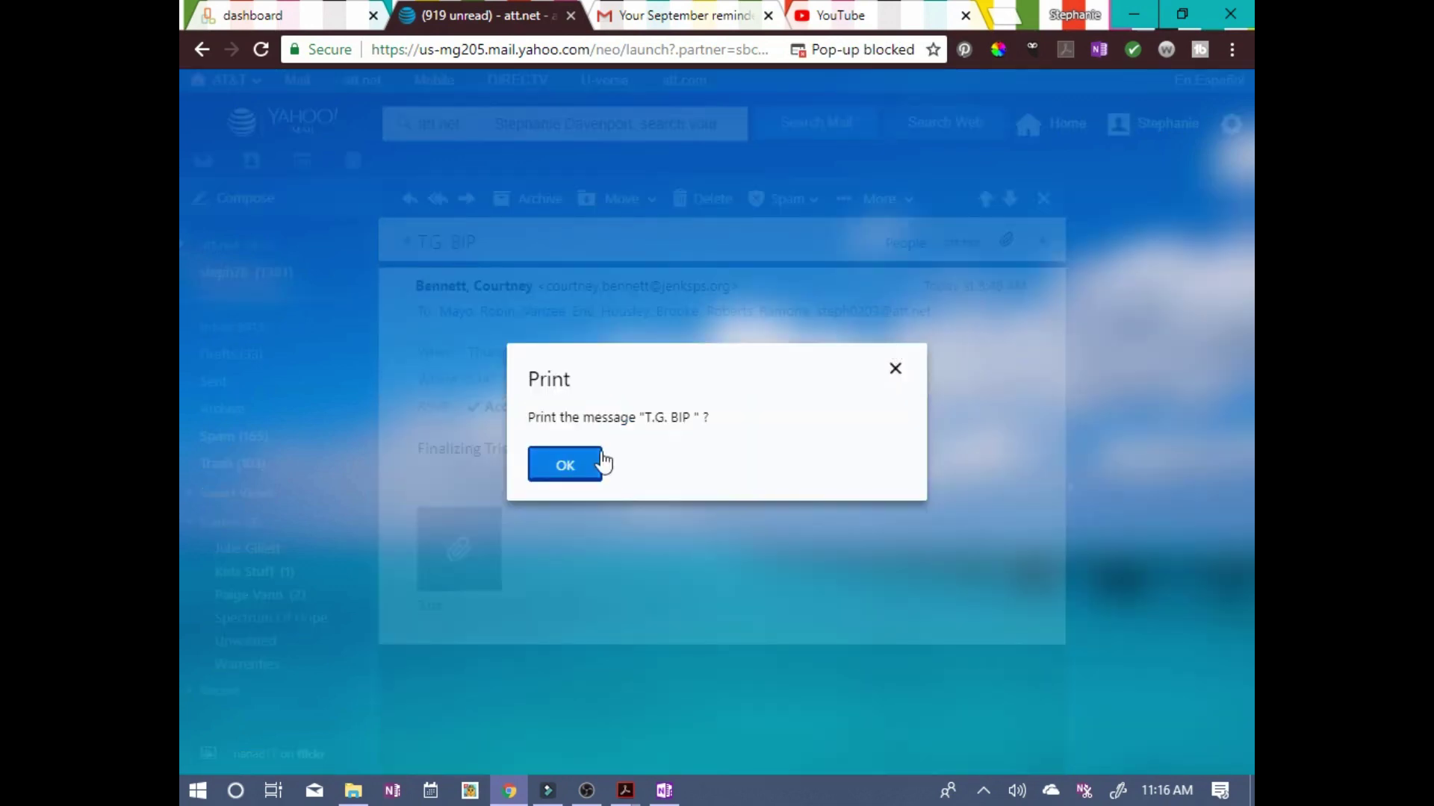
click(602, 464)
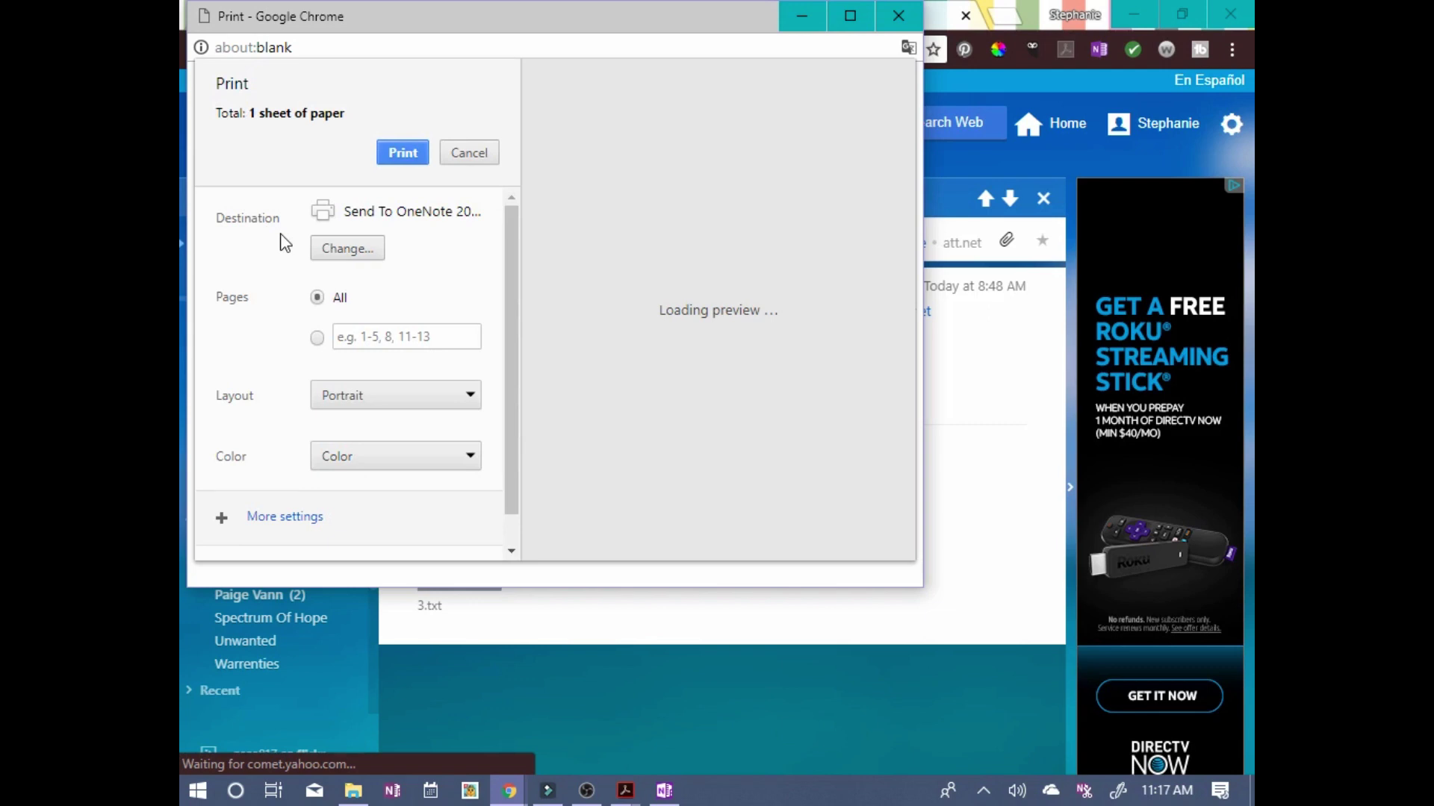
click(347, 248)
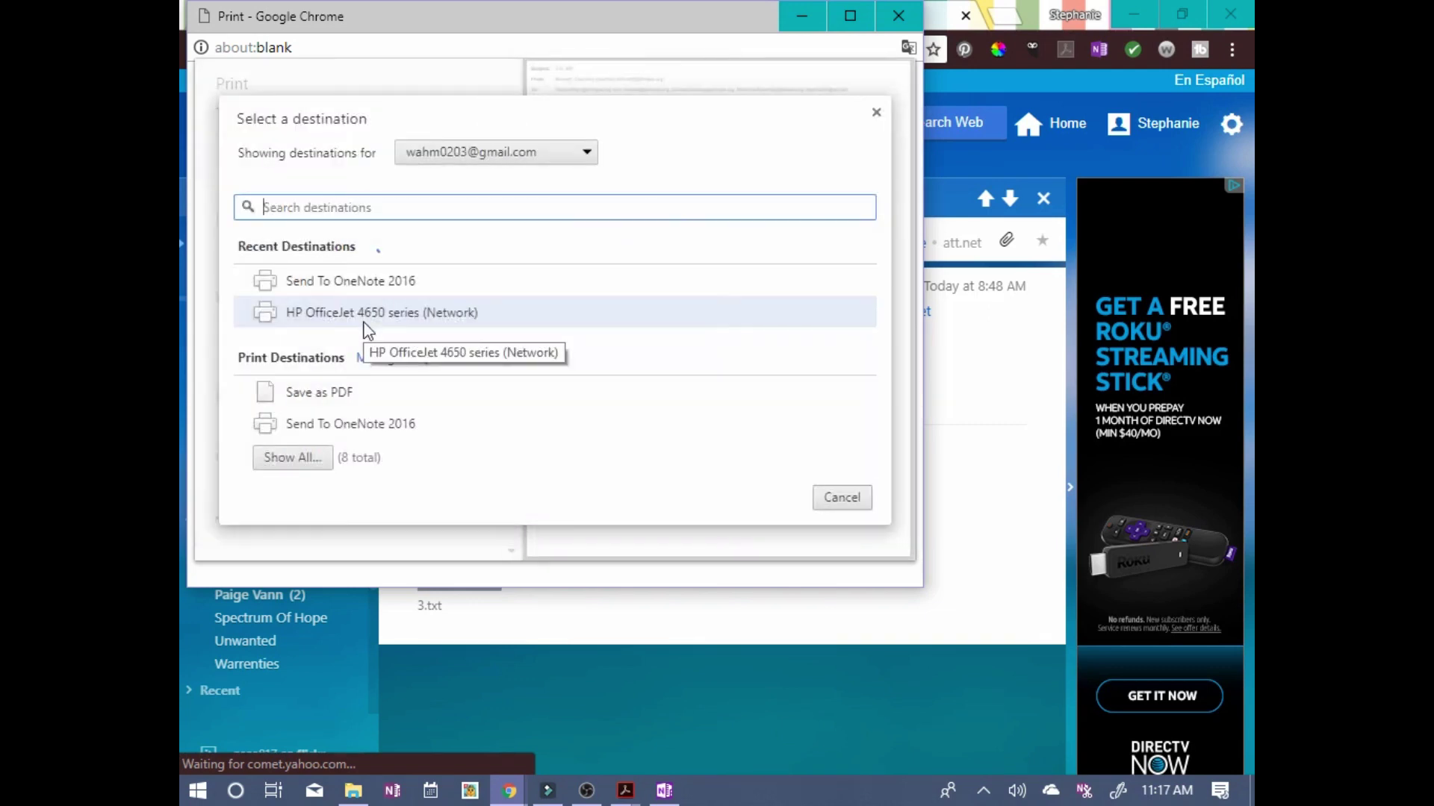
click(424, 267)
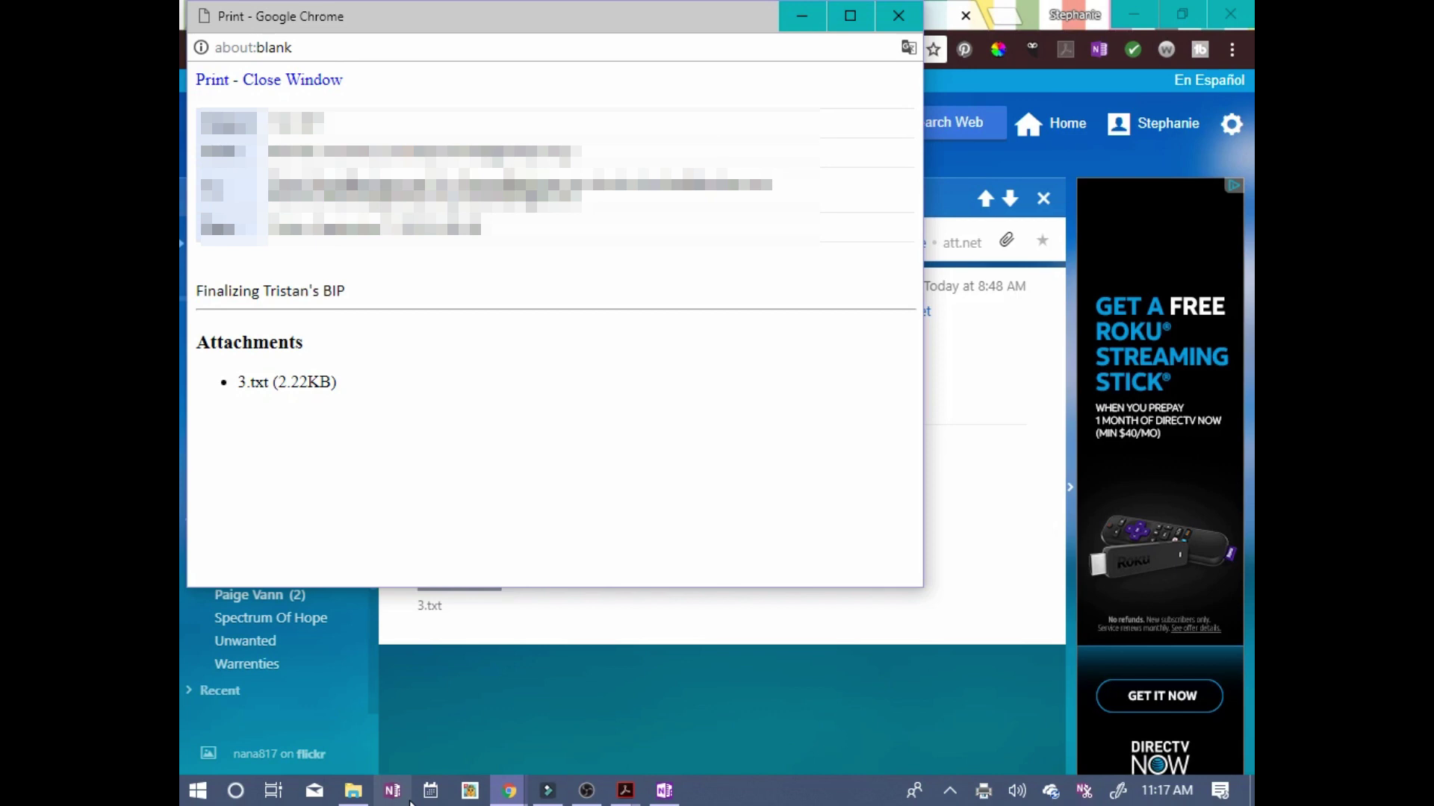
Switch to OneNote 2016 and insert the e-mail printout into section s1 of the demo section group.
click(393, 796)
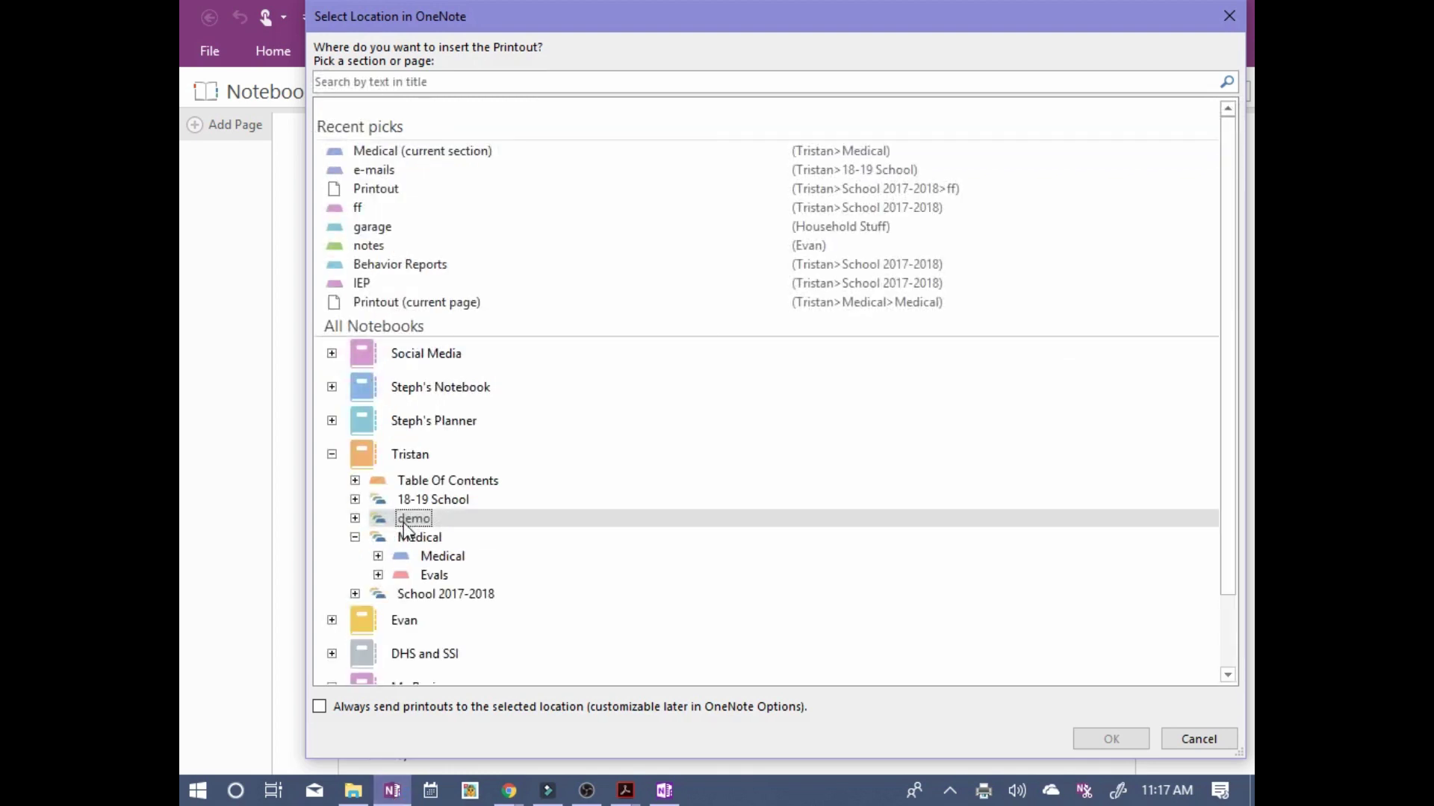
click(399, 540)
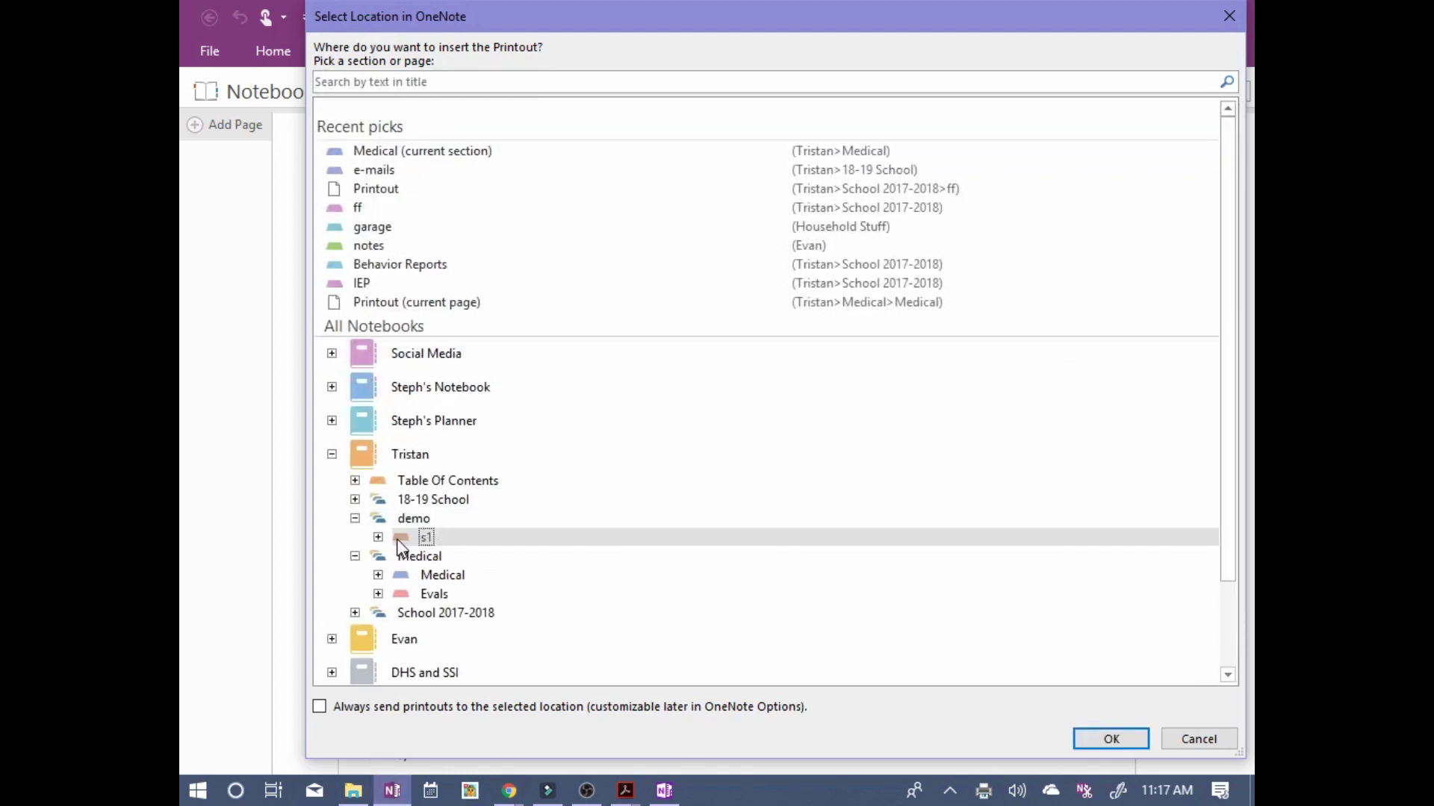
click(1112, 739)
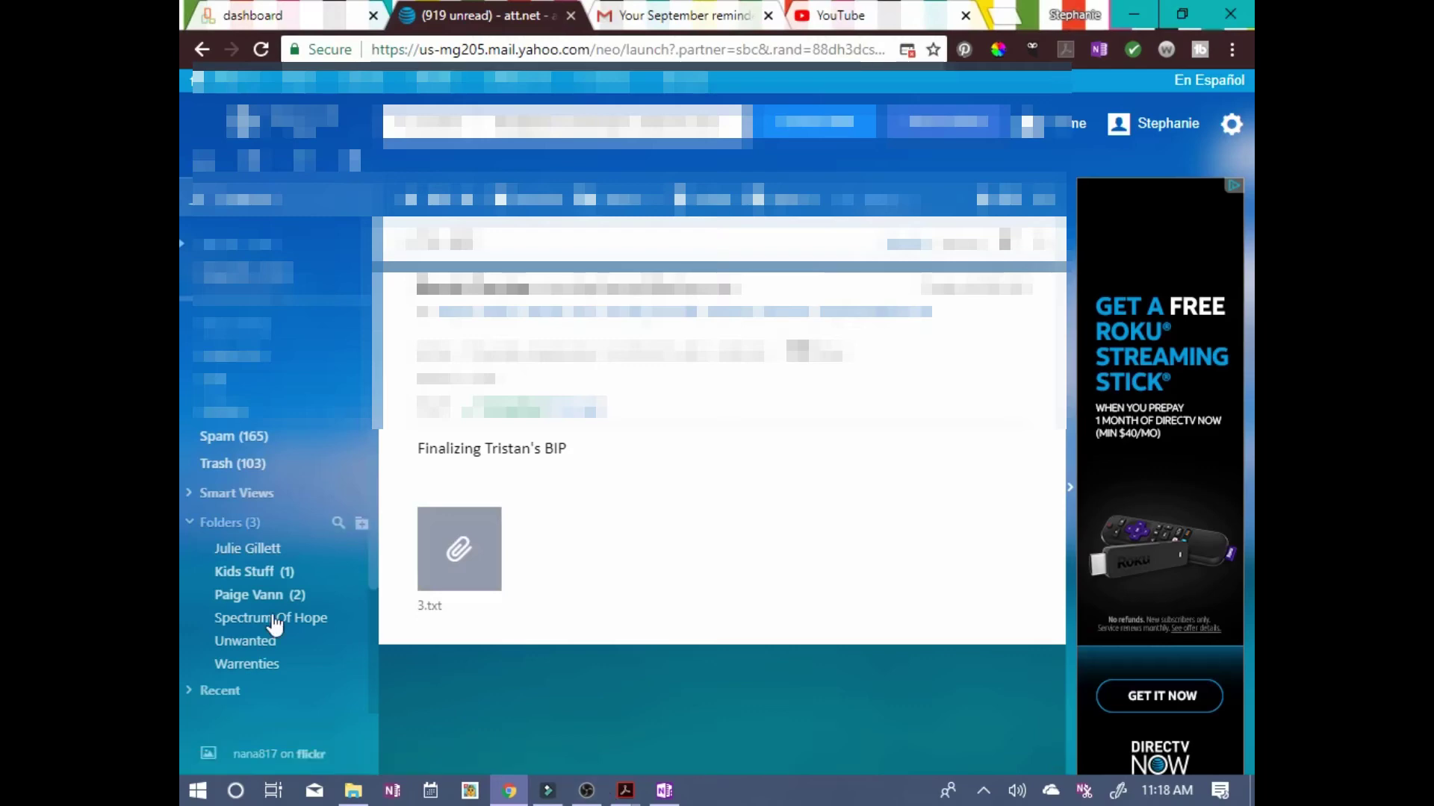
Switch to Adobe Acrobat Reader and rotate the 2018 rough draft PDF counterclockwise three times so it reads upright.
click(625, 793)
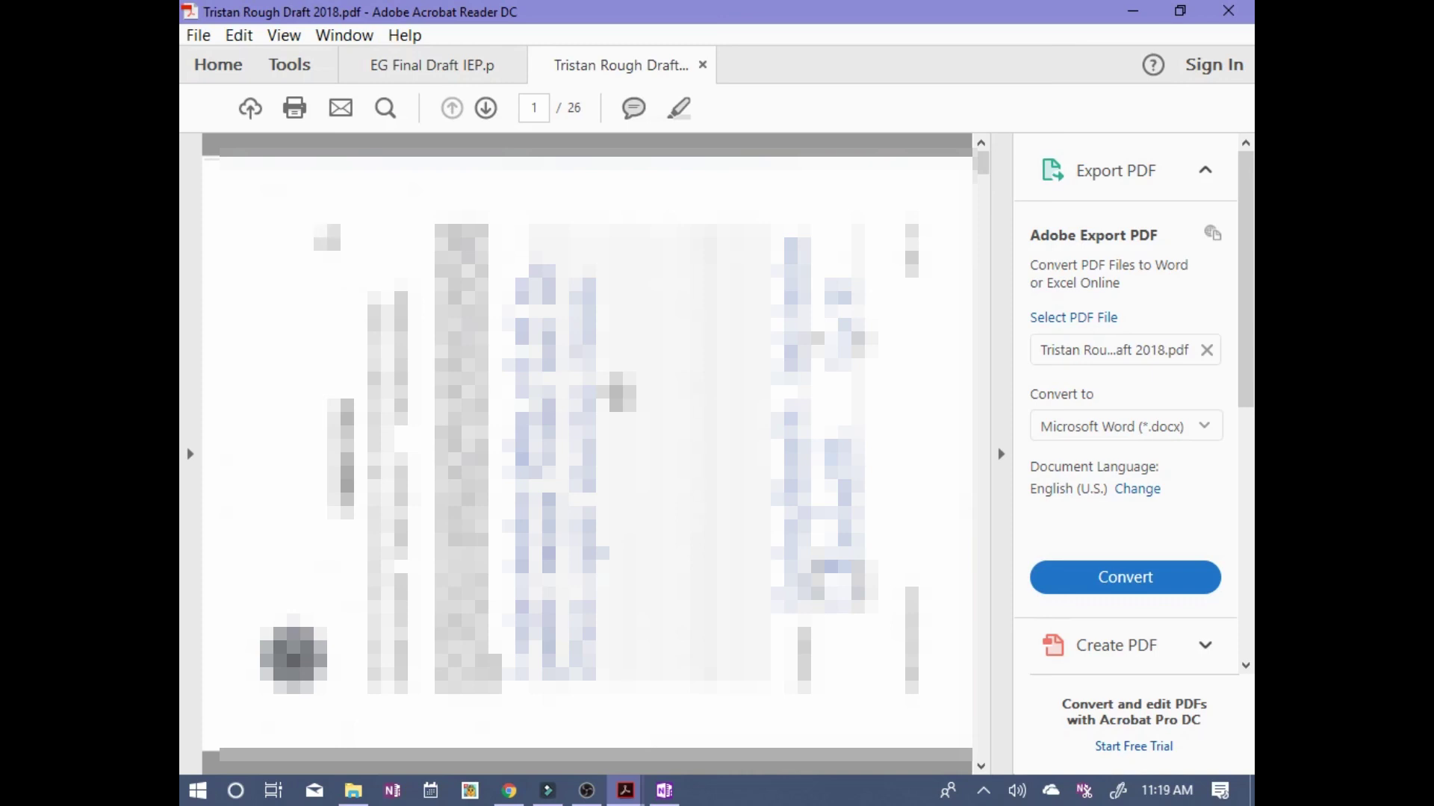
click(277, 35)
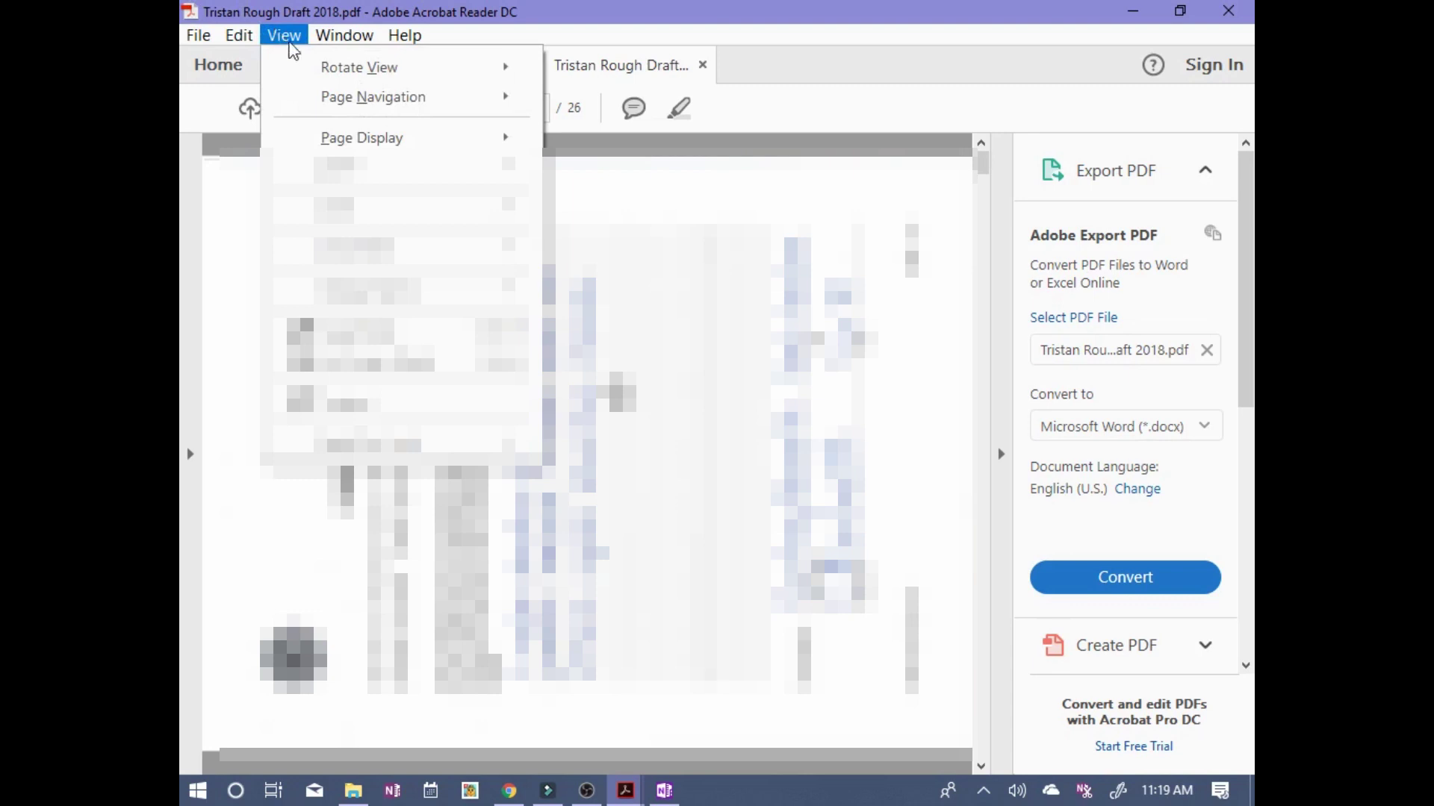
mouse_move(317, 69)
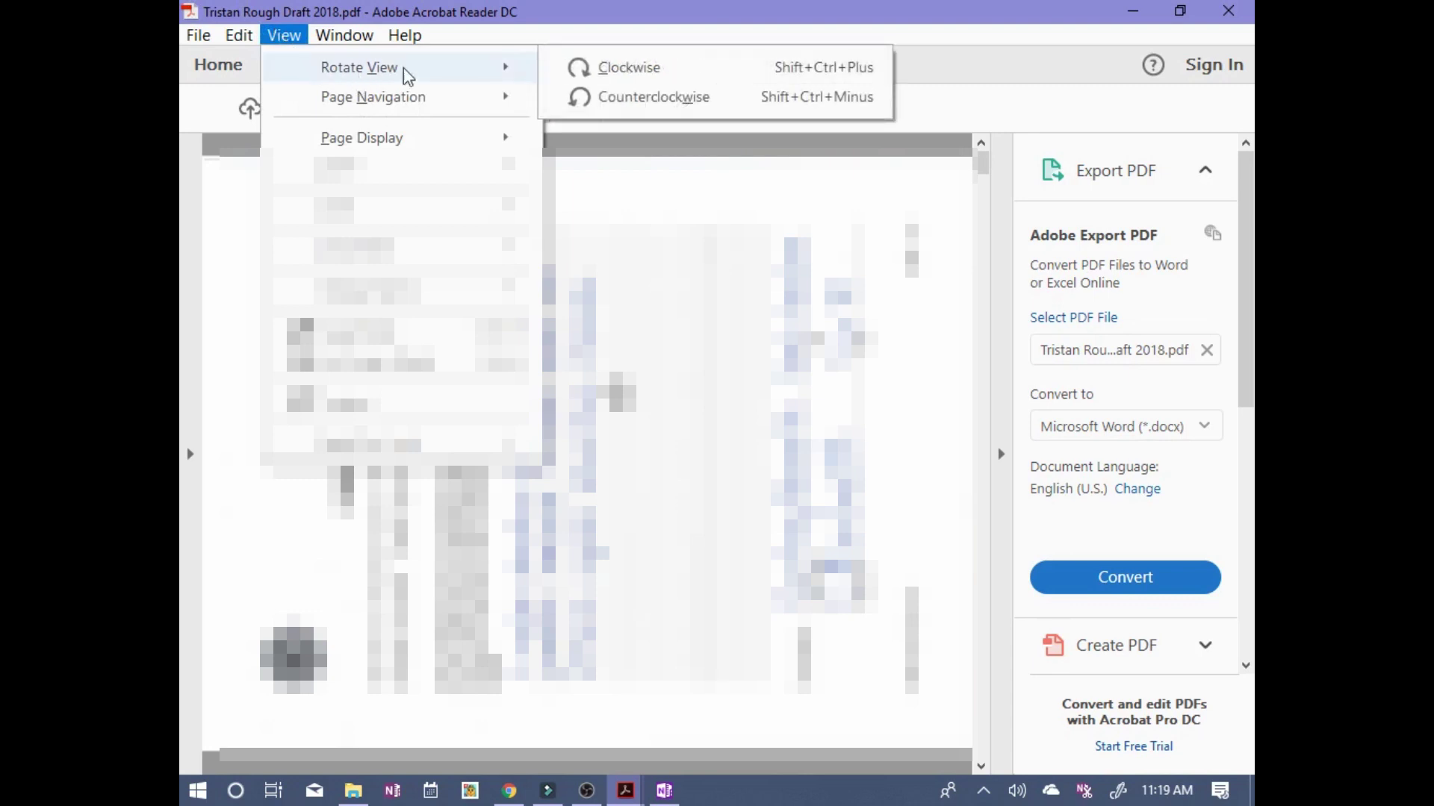
click(600, 98)
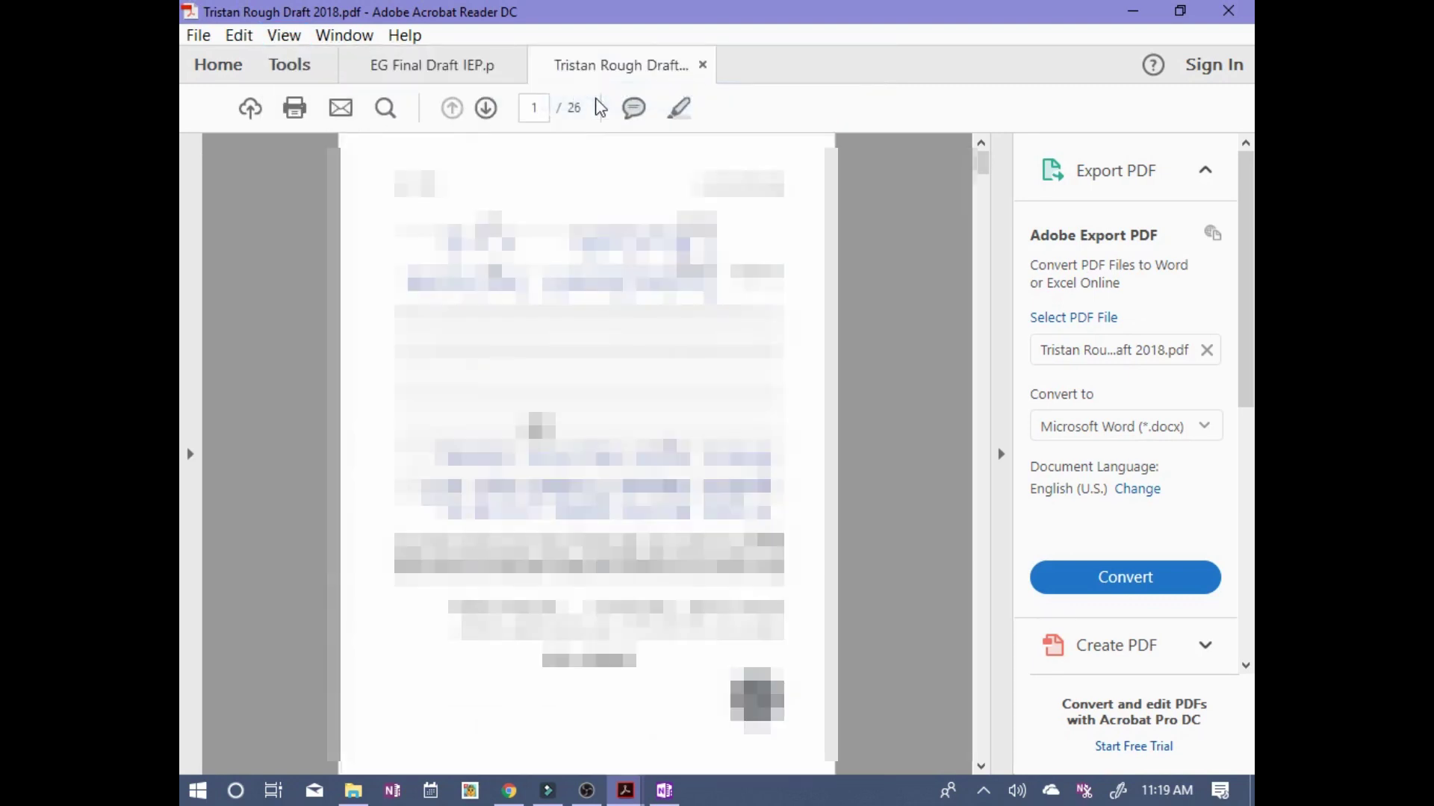
click(284, 35)
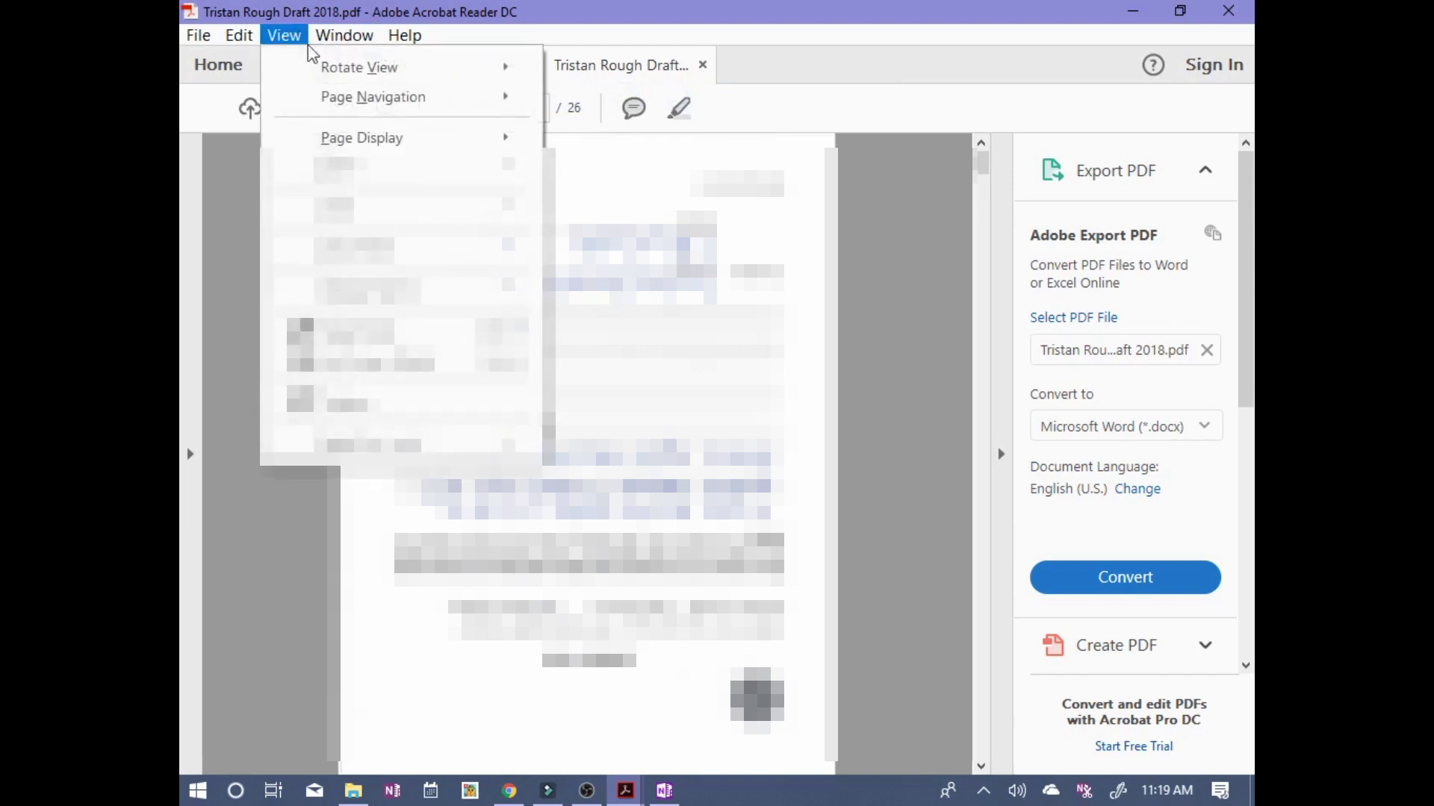
mouse_move(401, 71)
click(571, 96)
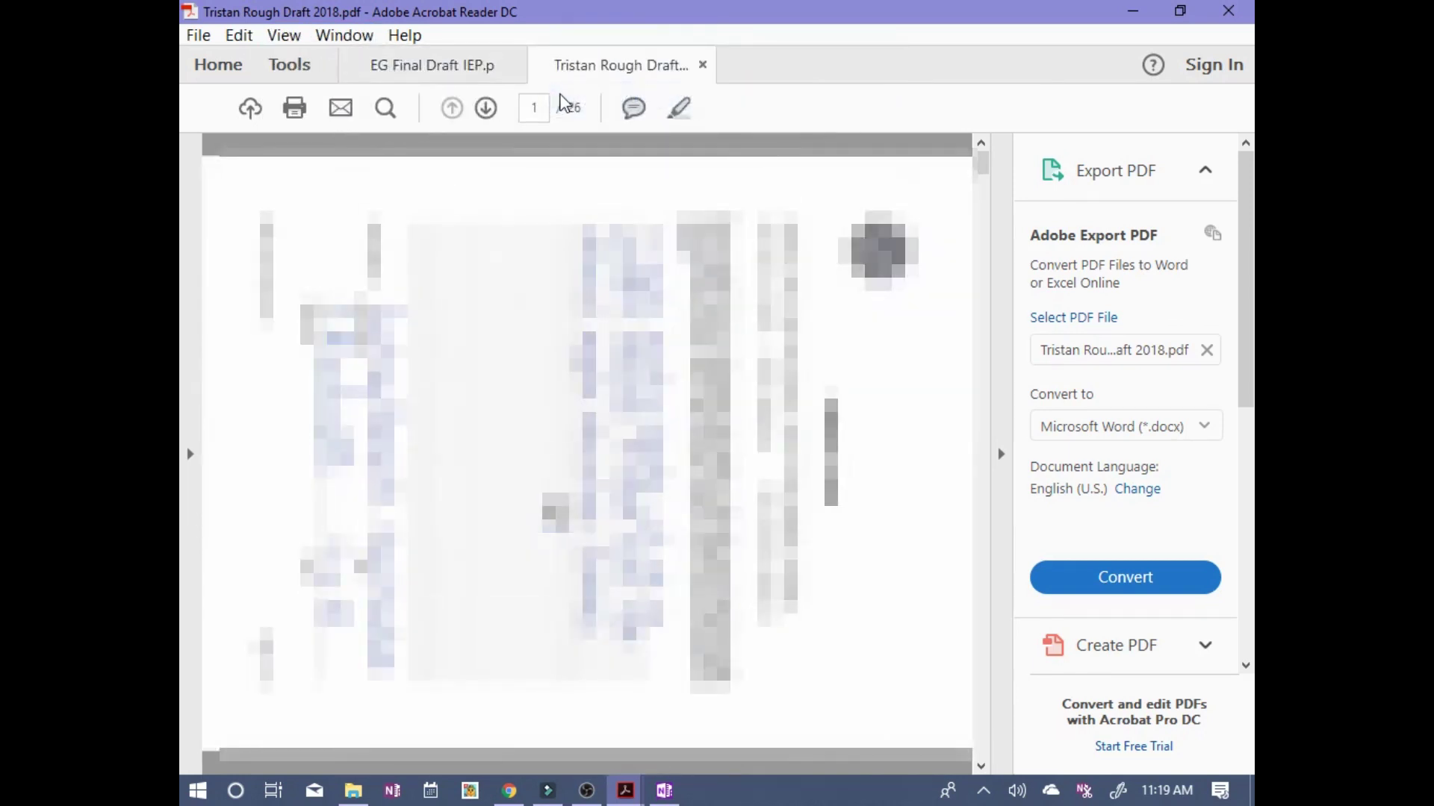
click(284, 35)
mouse_move(404, 67)
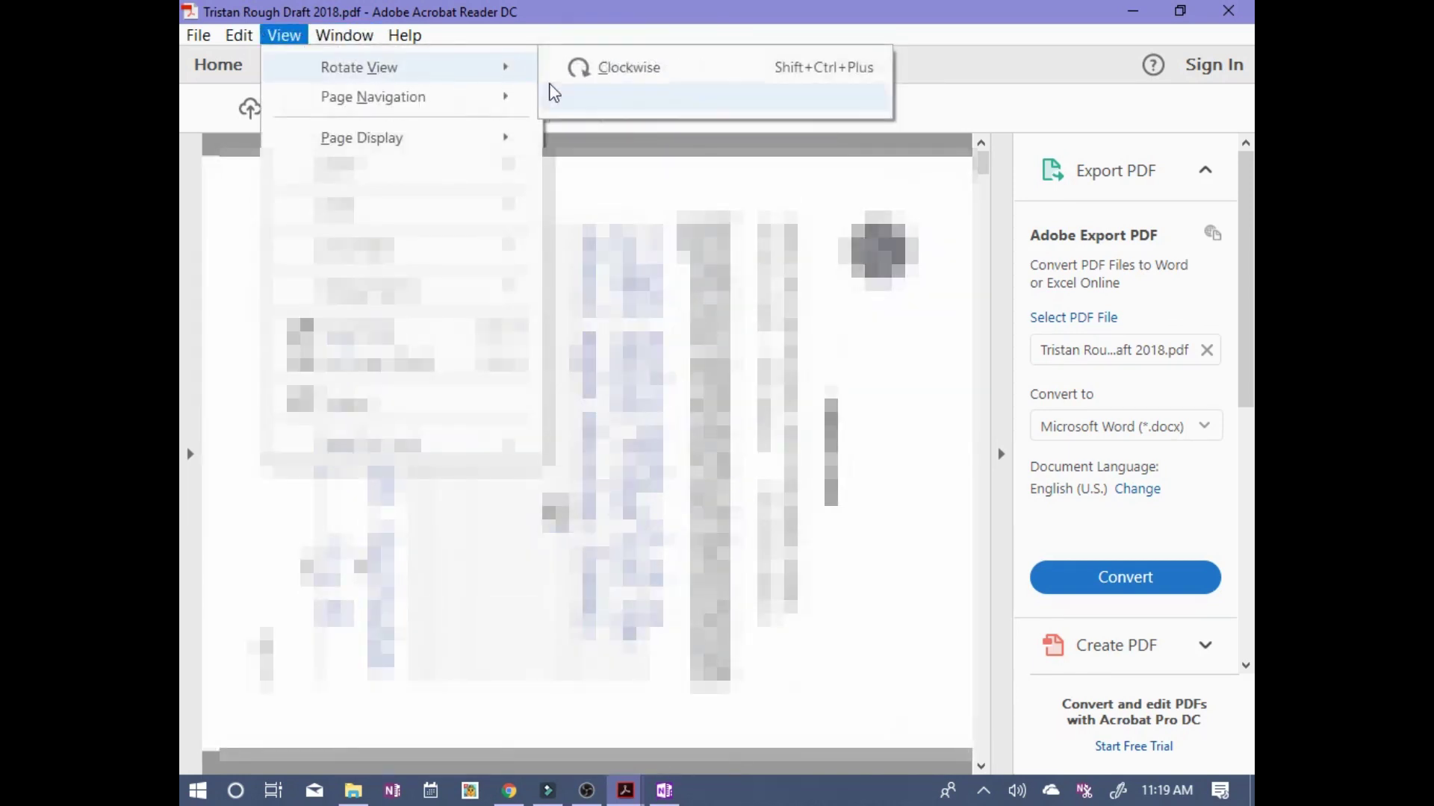
click(569, 98)
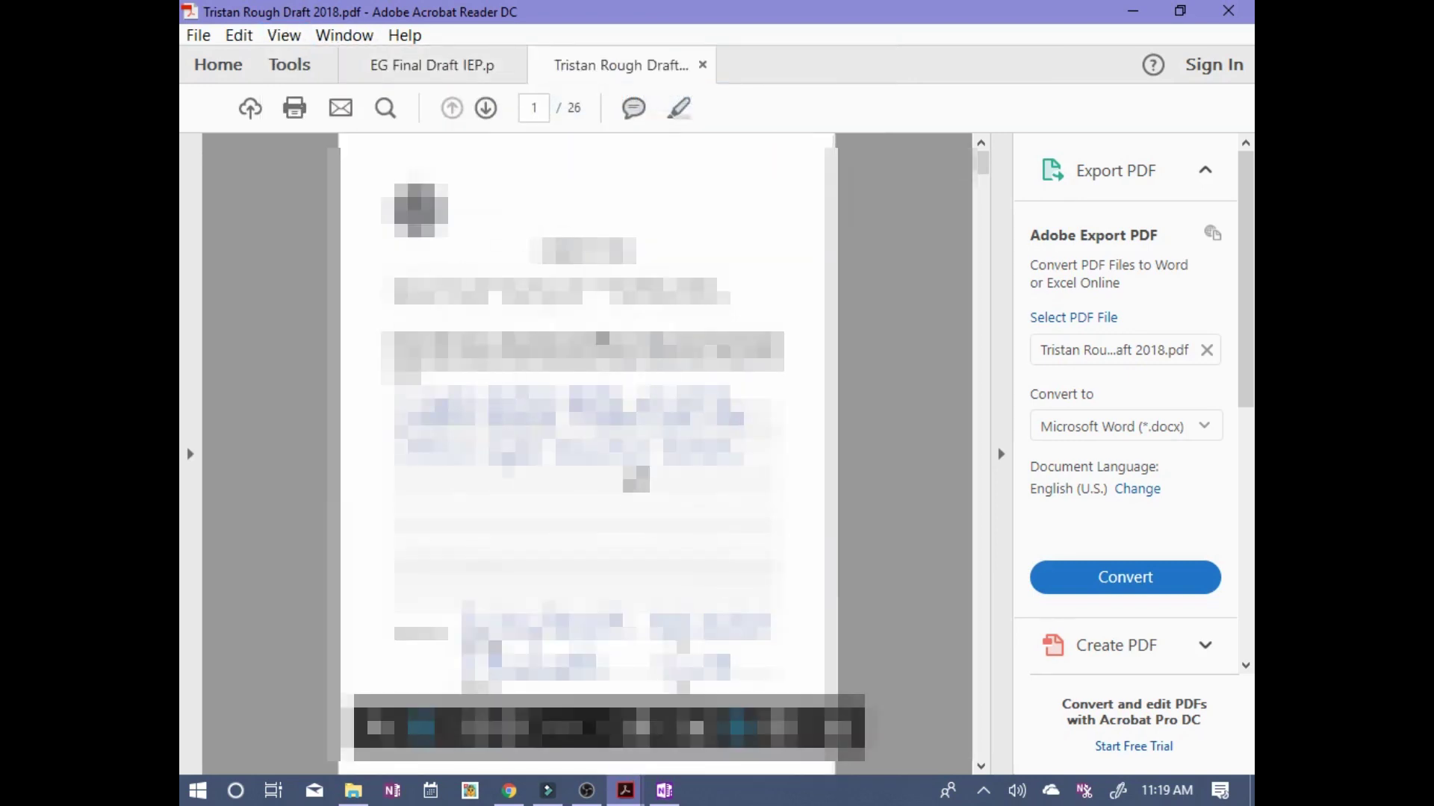
Print the 2018 rough draft PDF with Send To OneNote 2016 as the printer.
scroll(408, 519, down, 5)
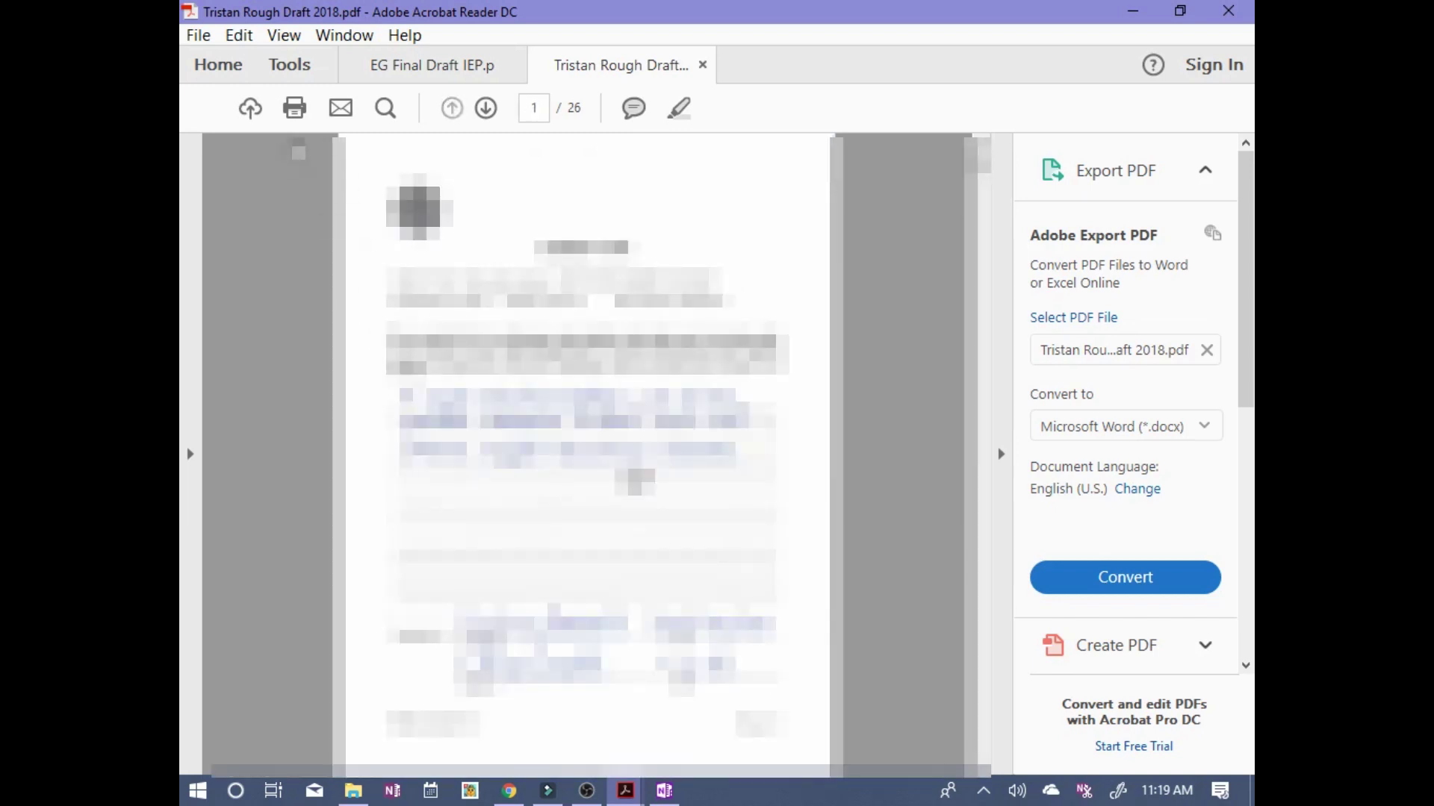
click(297, 108)
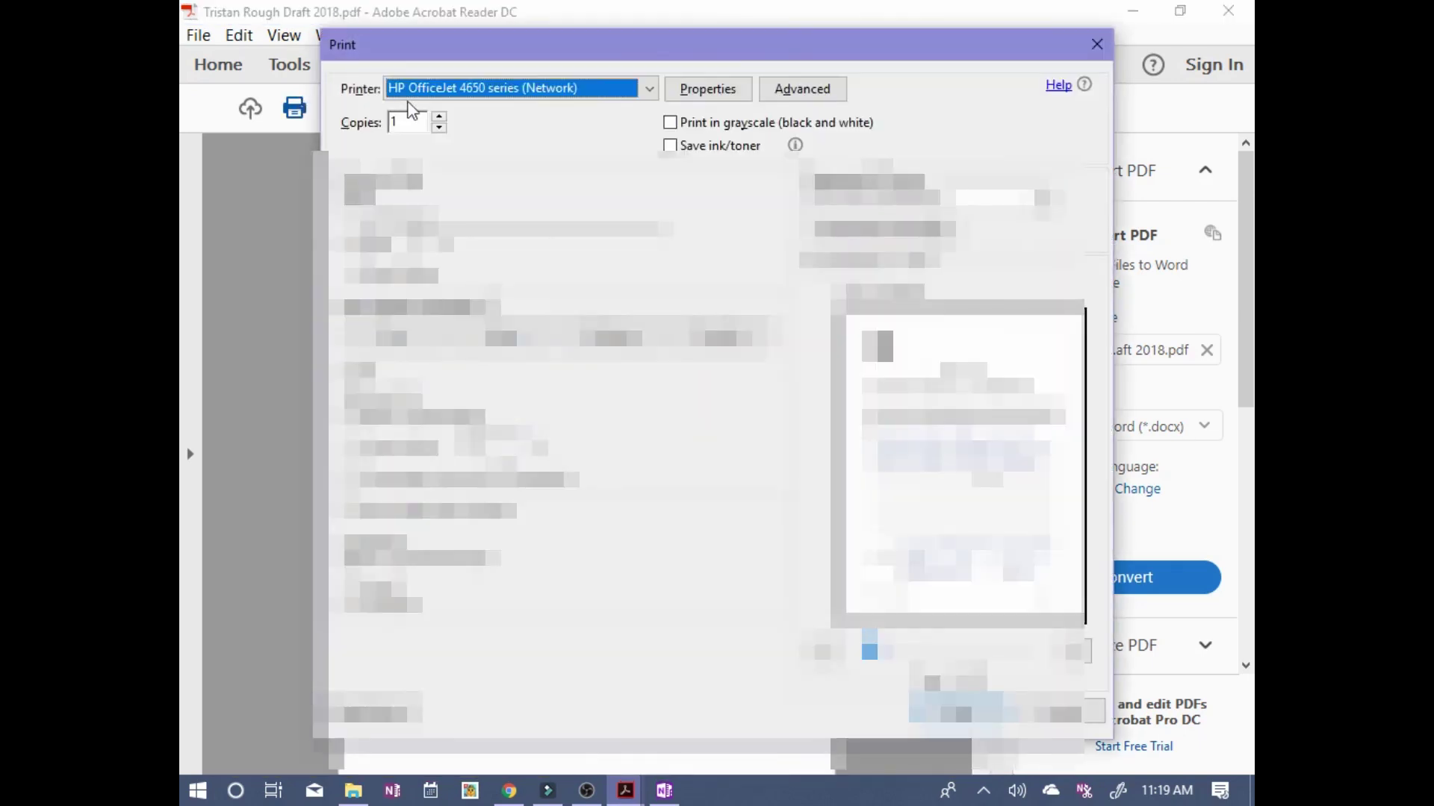
click(438, 91)
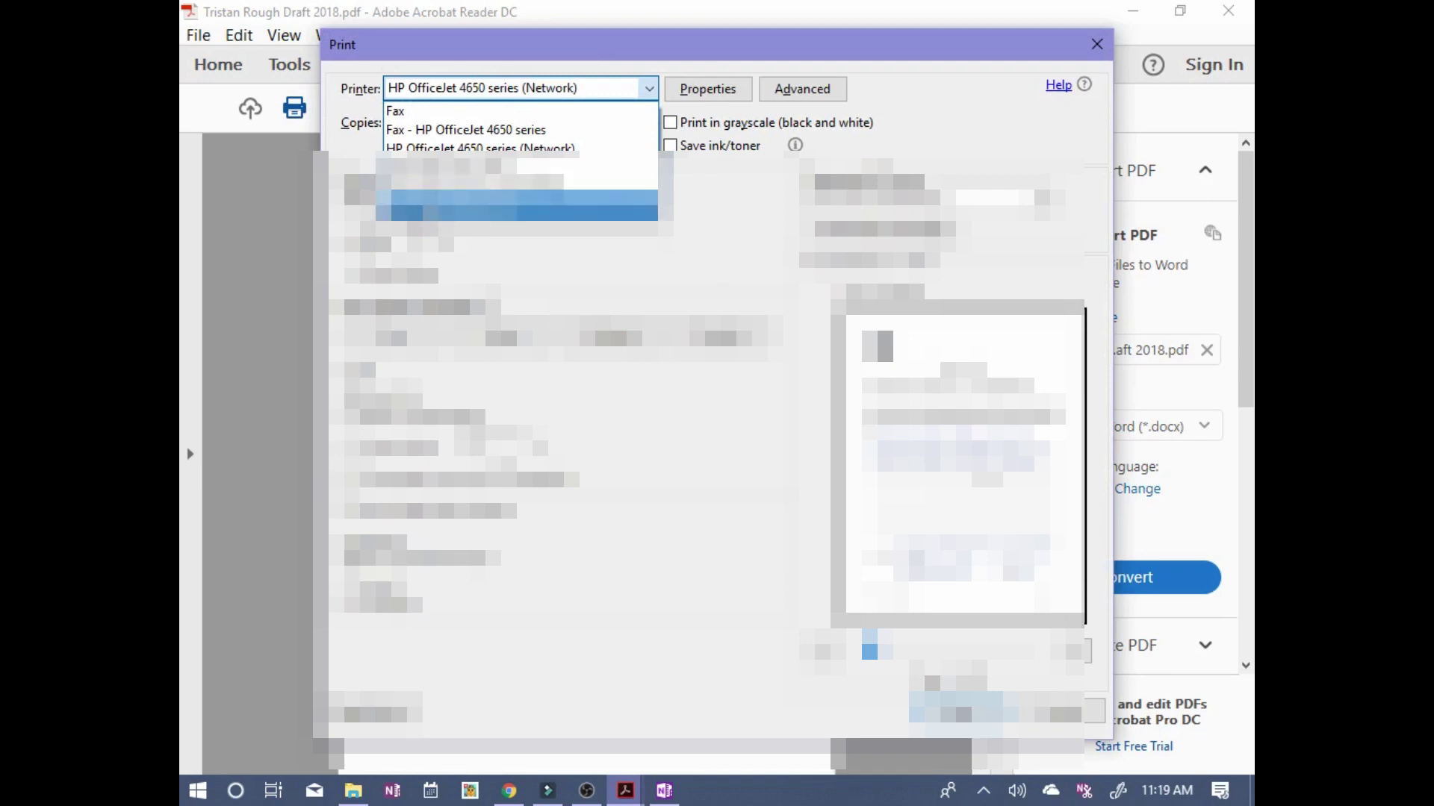
key(Down)
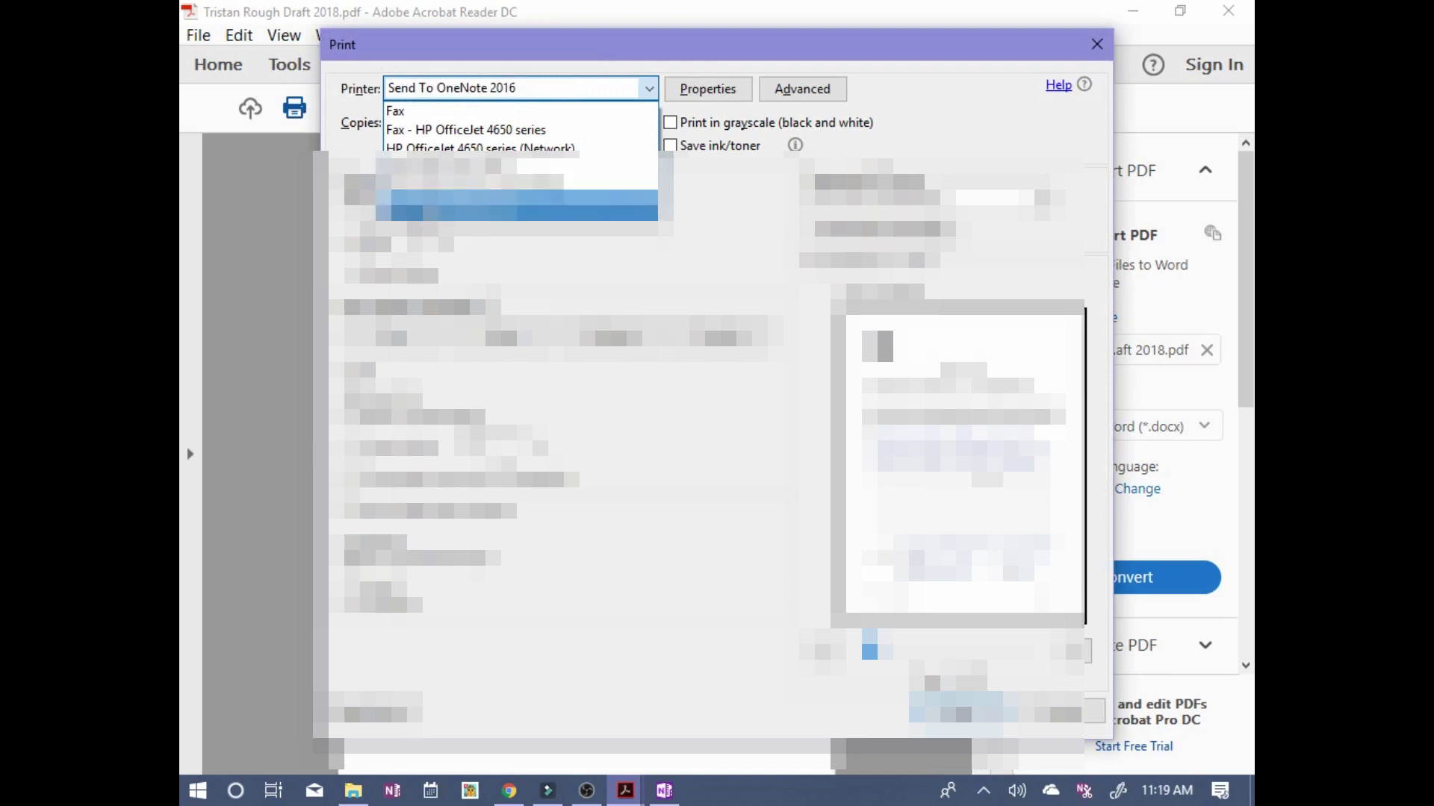
click(437, 211)
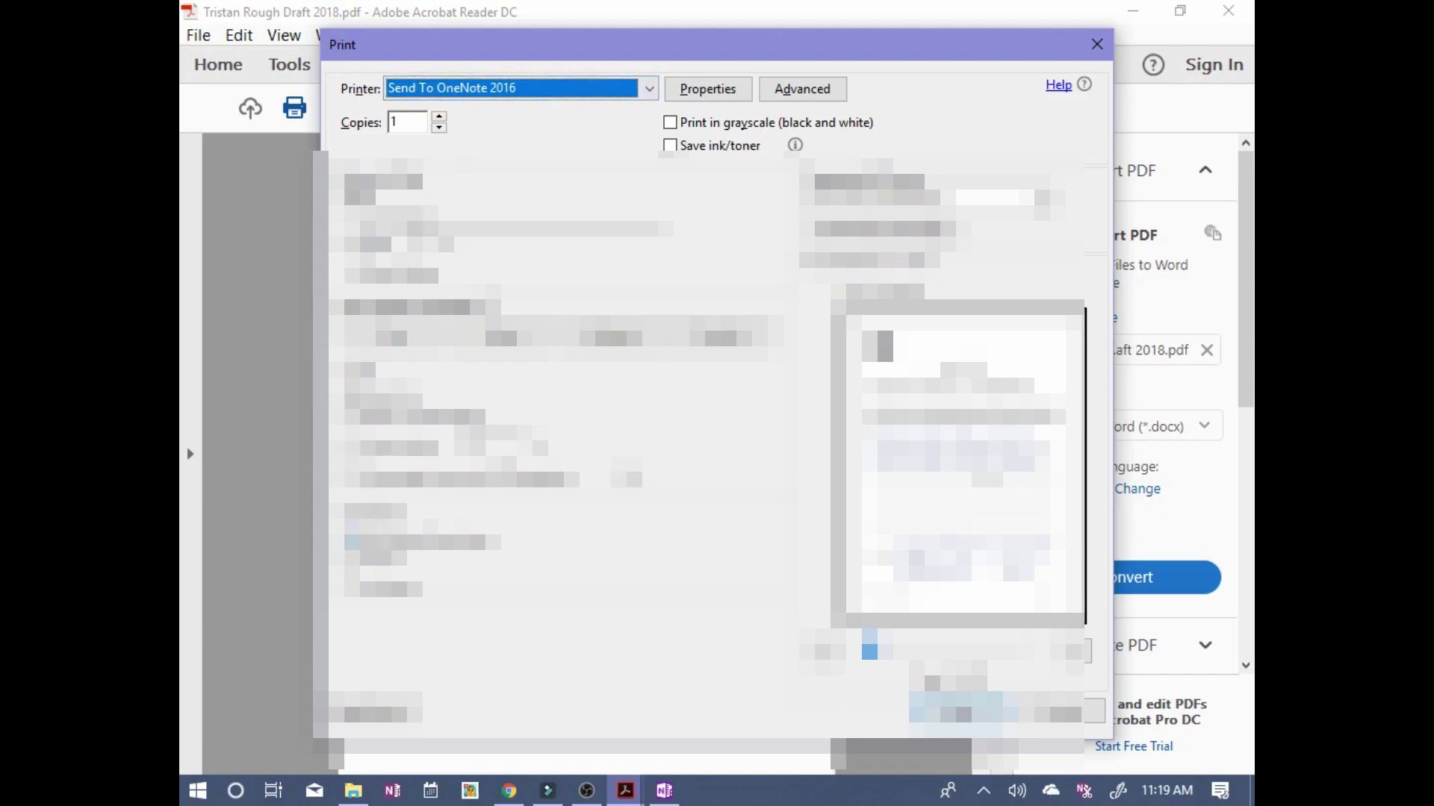
key(Return)
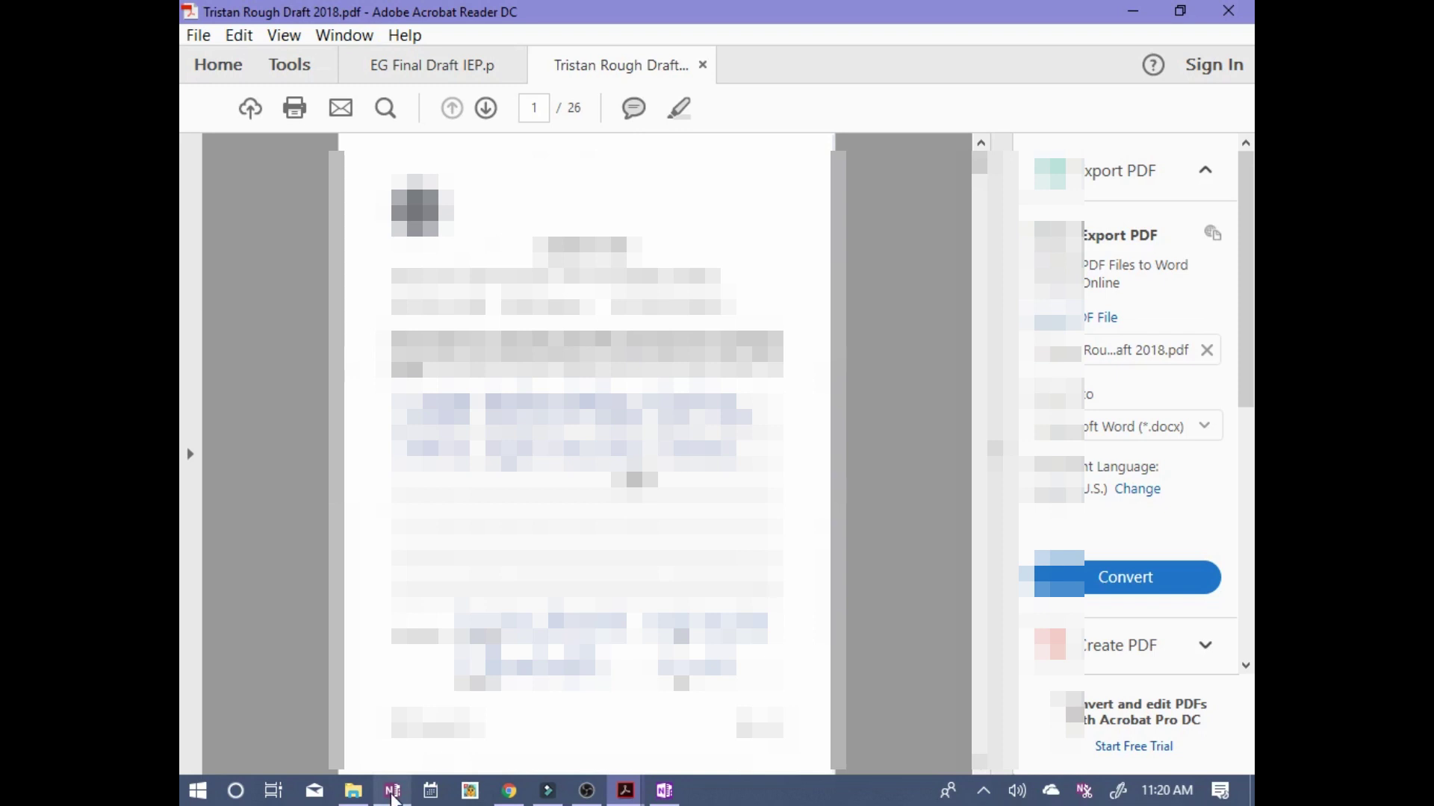
Switch to OneNote 2016, insert the PDF printout into New Section 1 of the demo section group, and look through it.
click(393, 793)
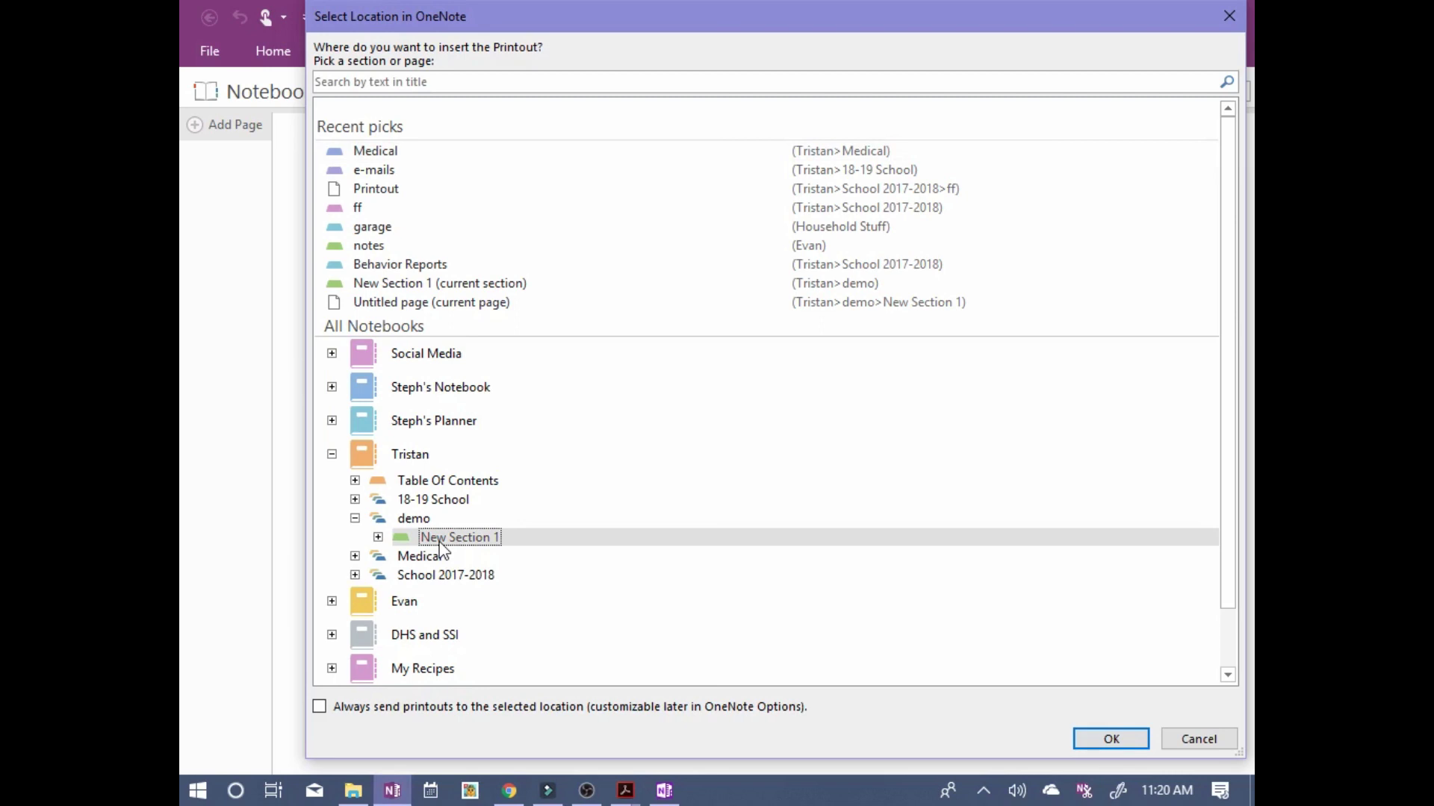
click(378, 536)
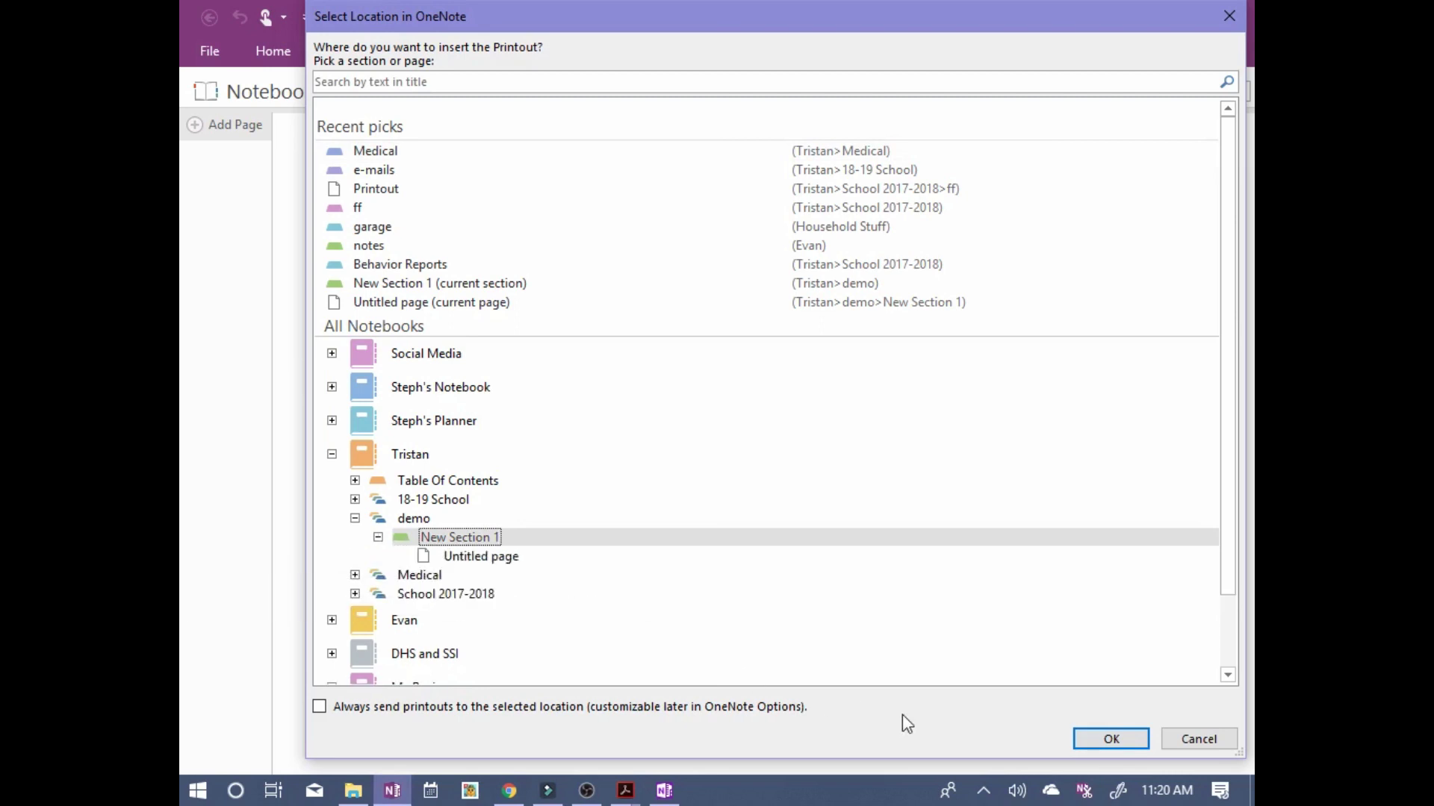
click(1105, 741)
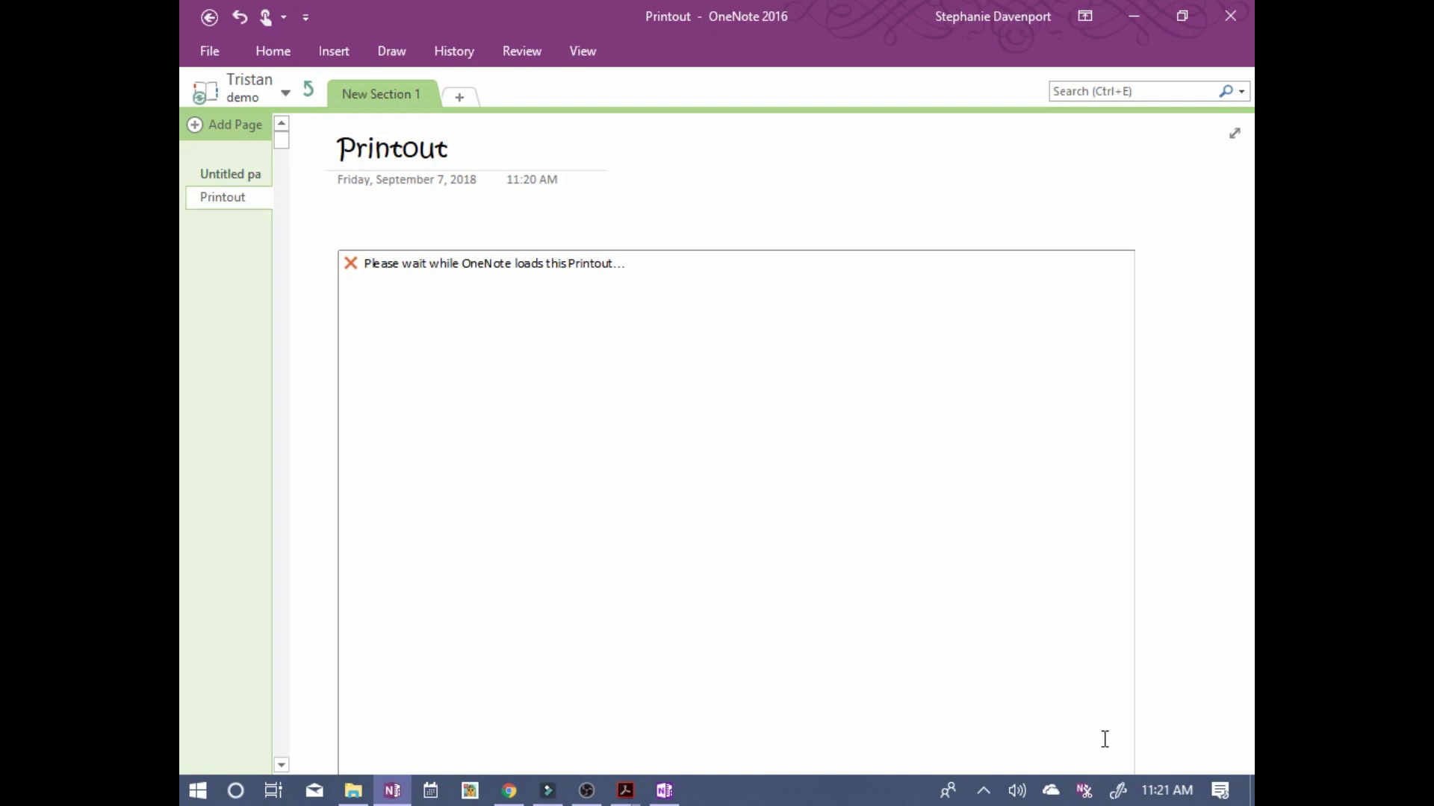
scroll(1105, 739, down, 1)
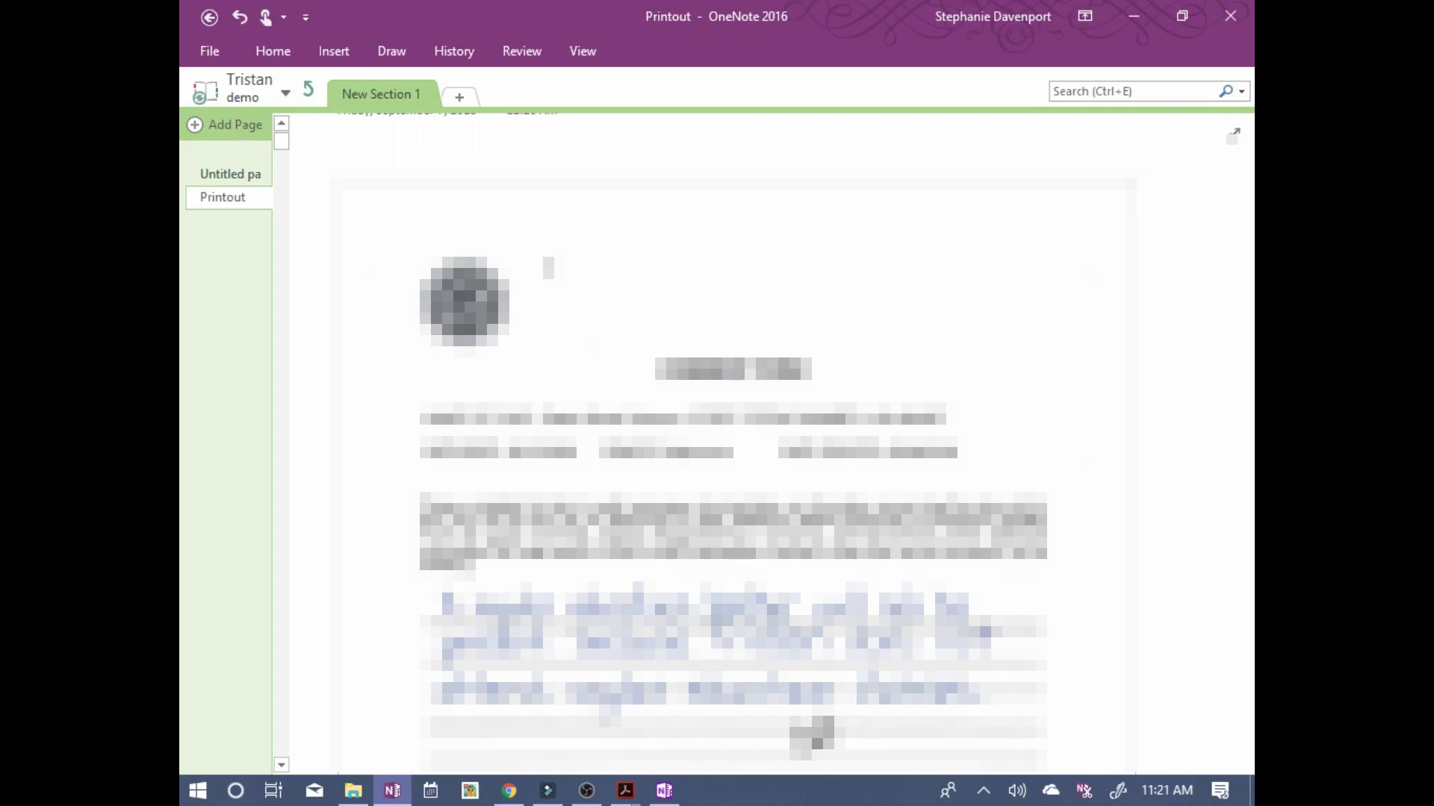
scroll(732, 440, down, 10)
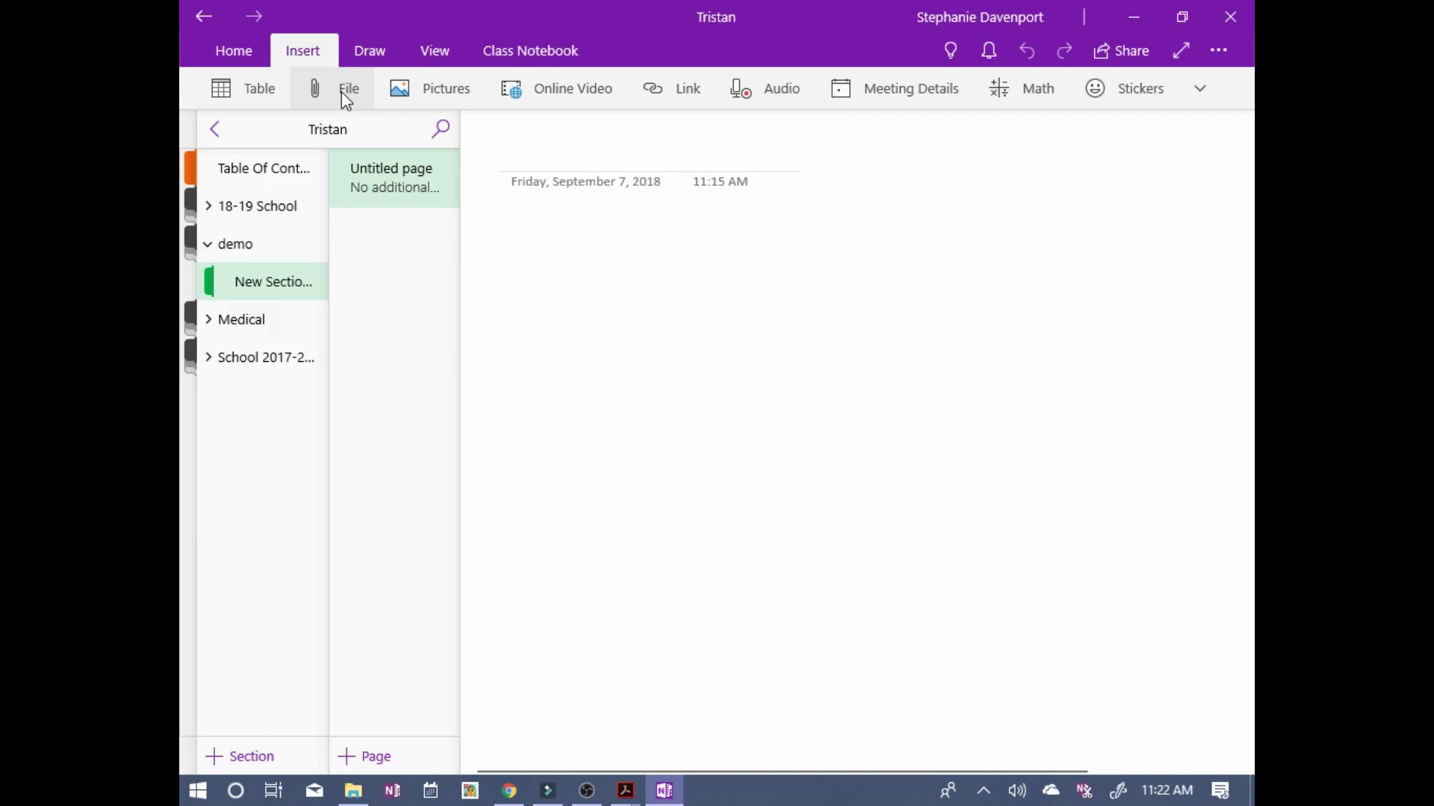
In the OneNote Windows 10 app, examine the IEP section of School 2017-2018 and the subpages under 9-7-17 IEP Meeting.
click(208, 357)
click(210, 433)
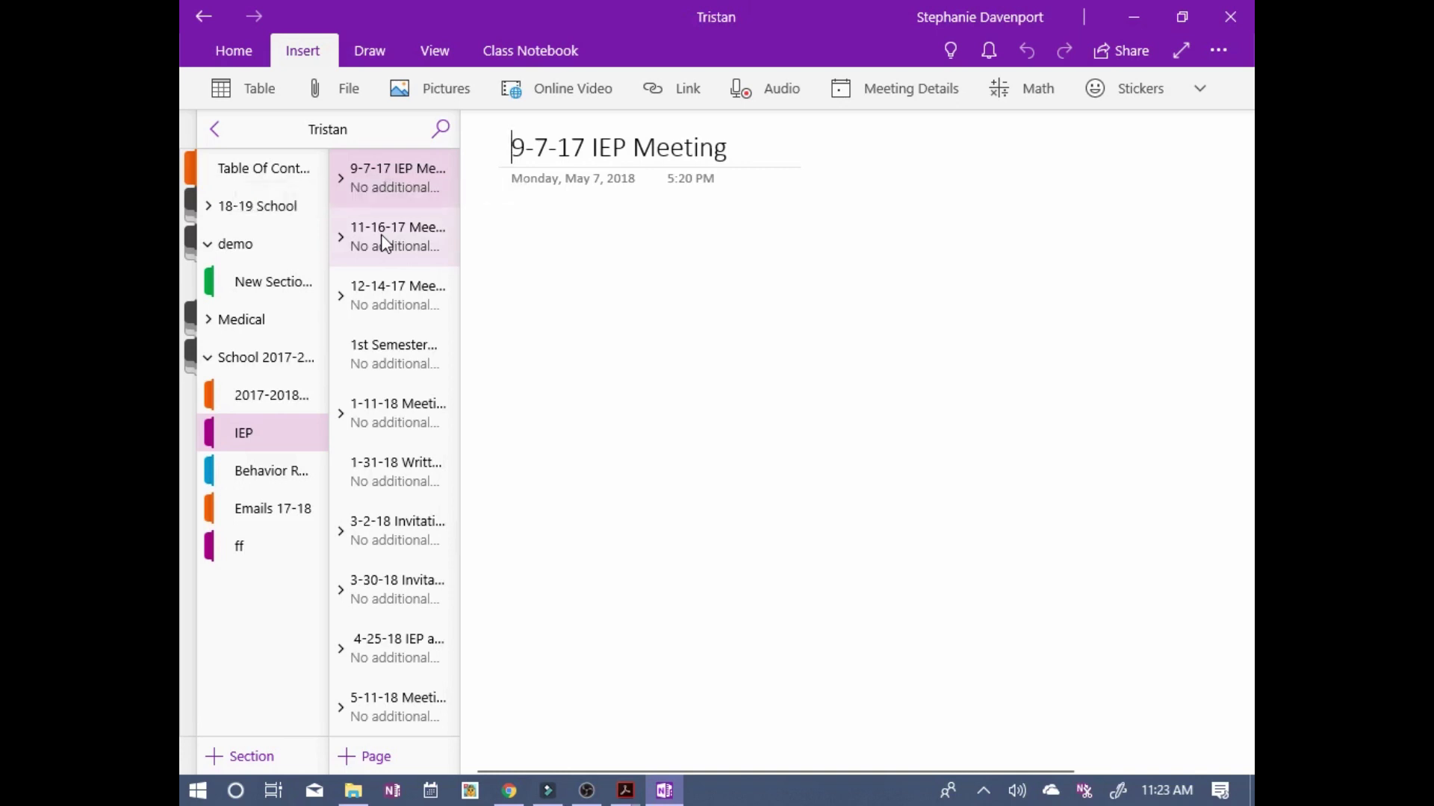
click(342, 182)
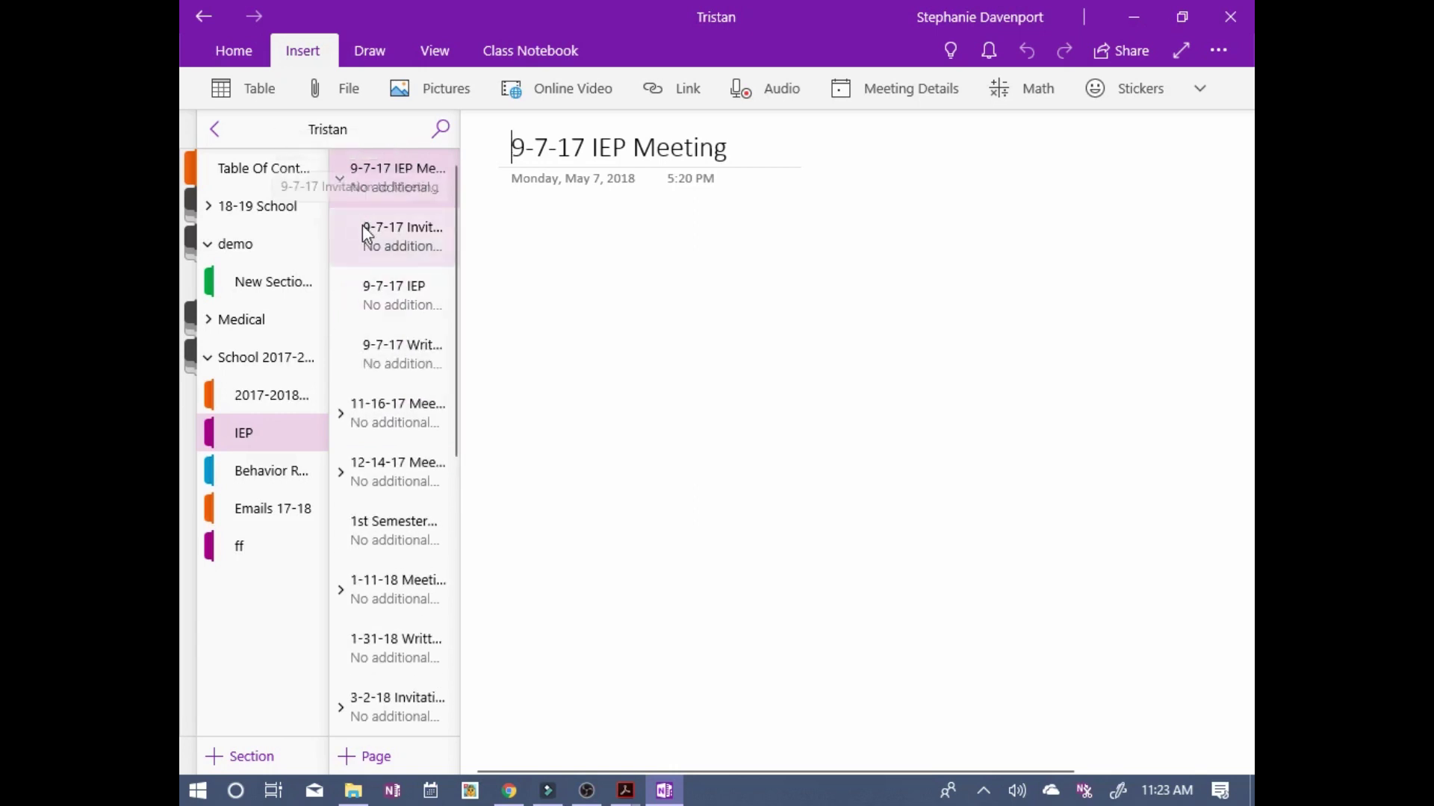
click(407, 241)
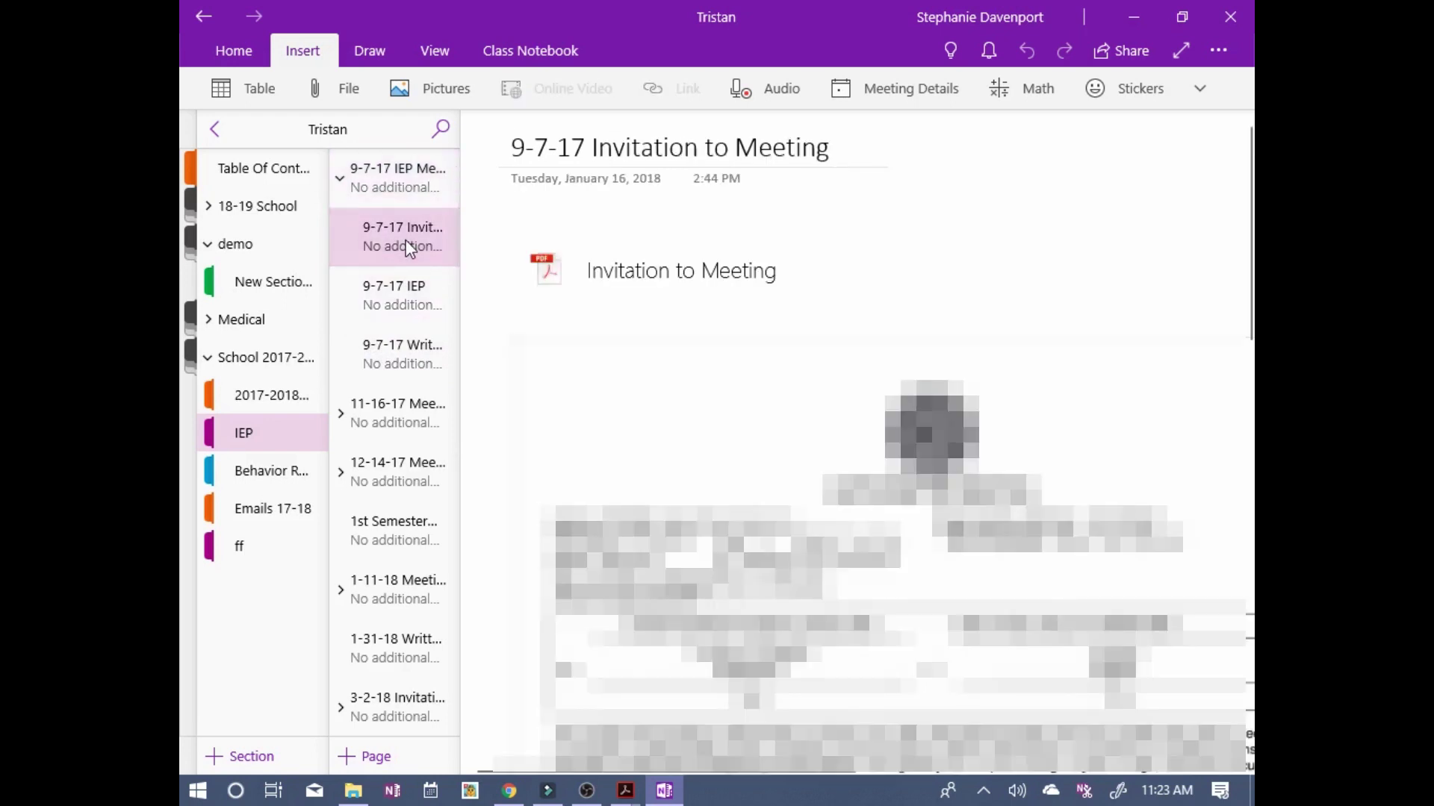
click(340, 184)
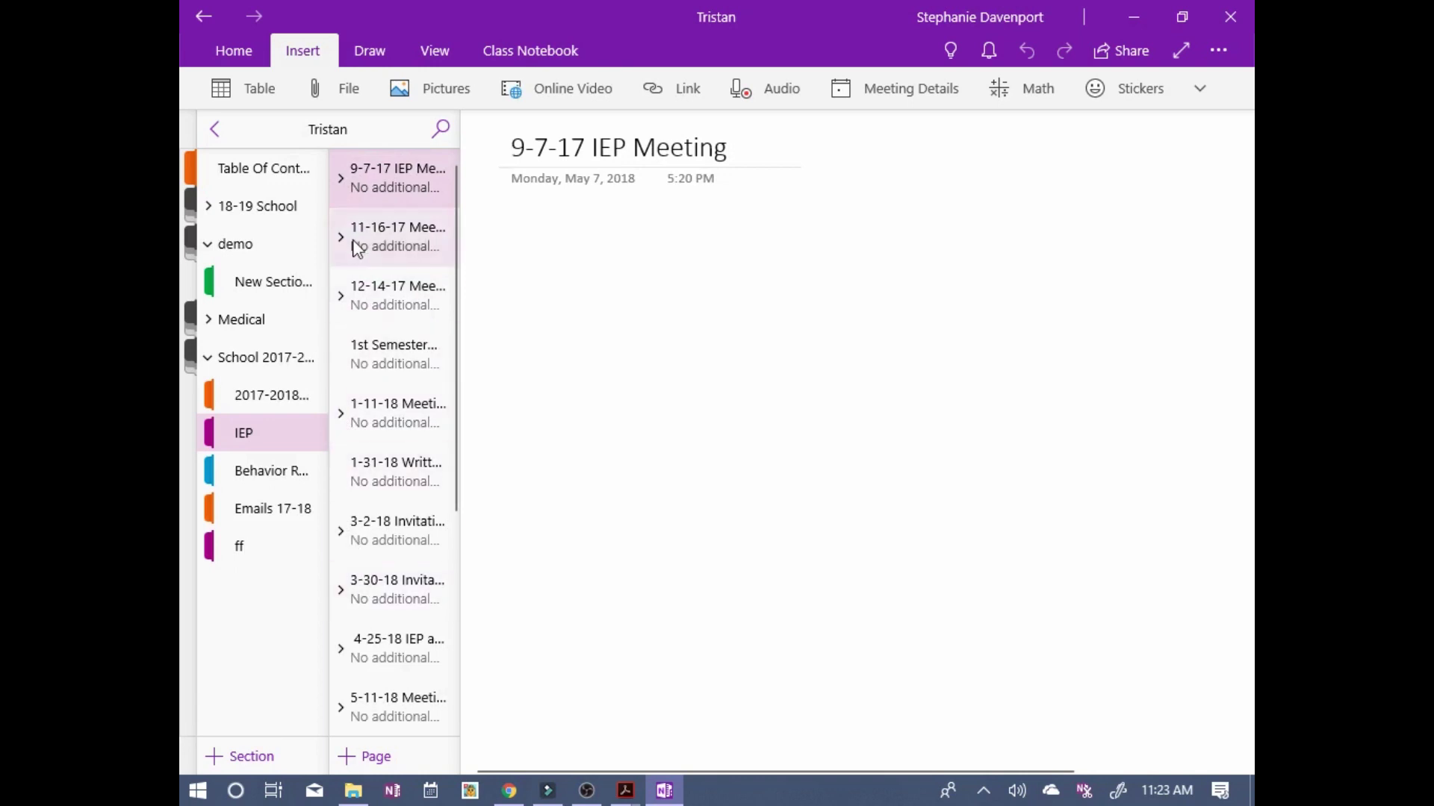
click(360, 179)
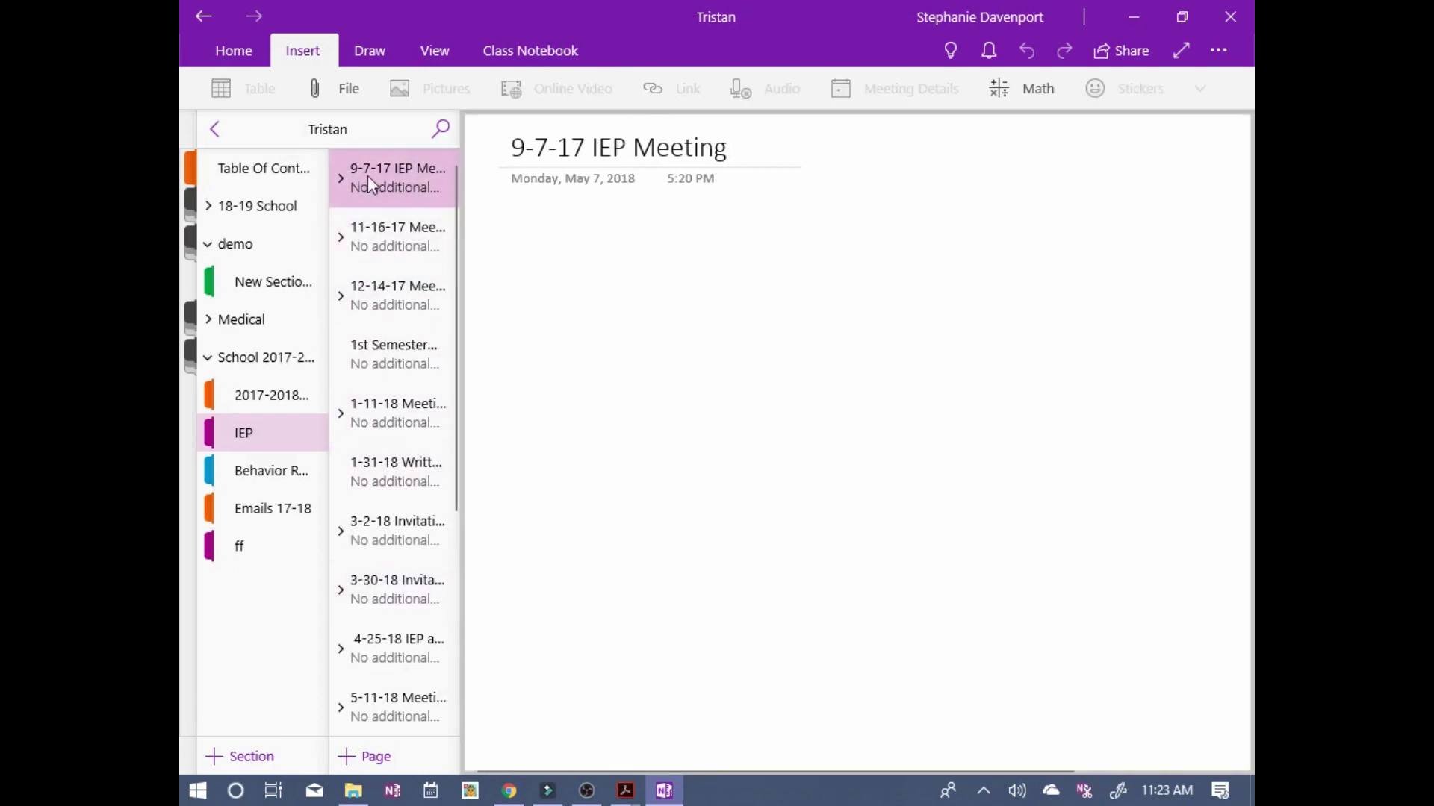
View the Printout page in the demo group's New Section 1.
click(262, 286)
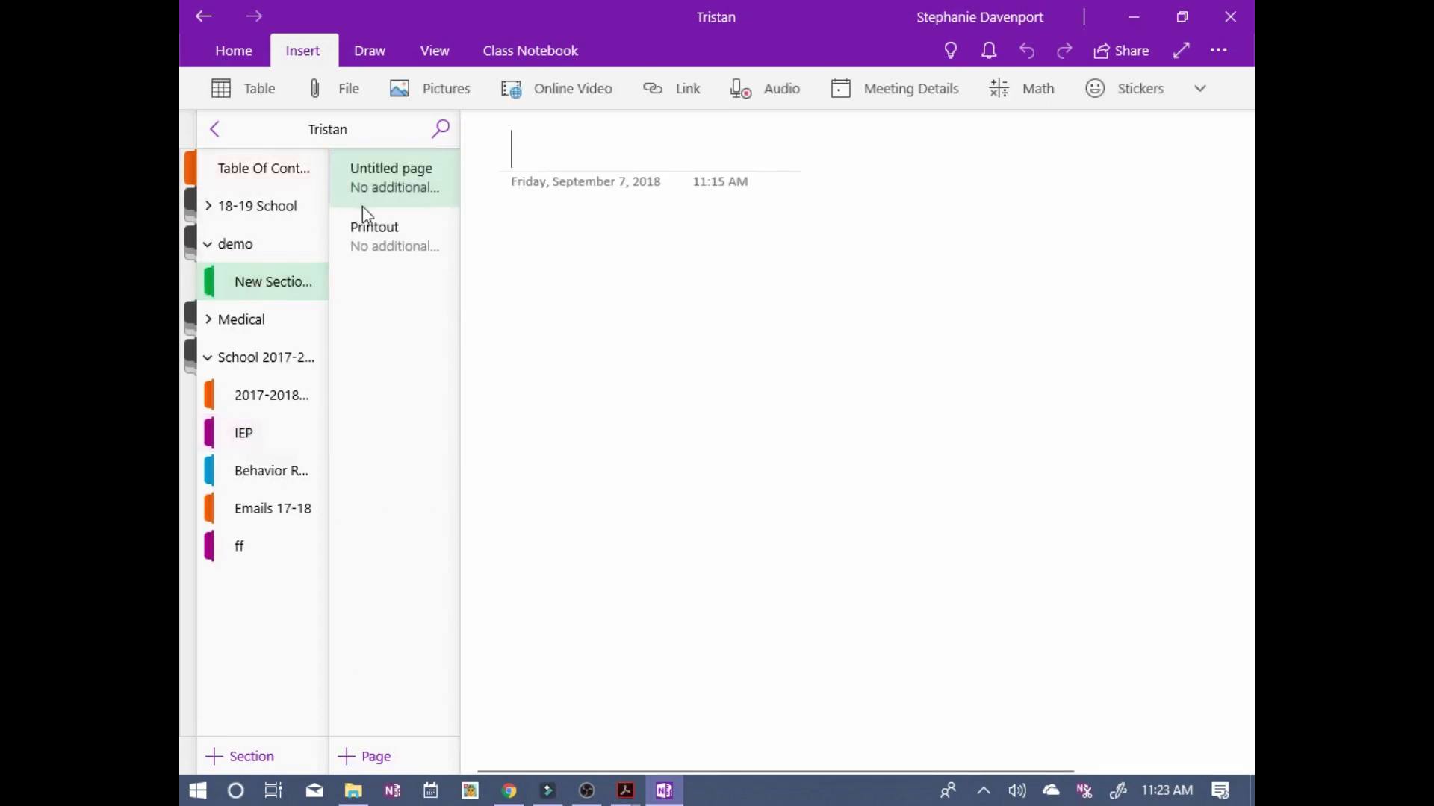
click(389, 267)
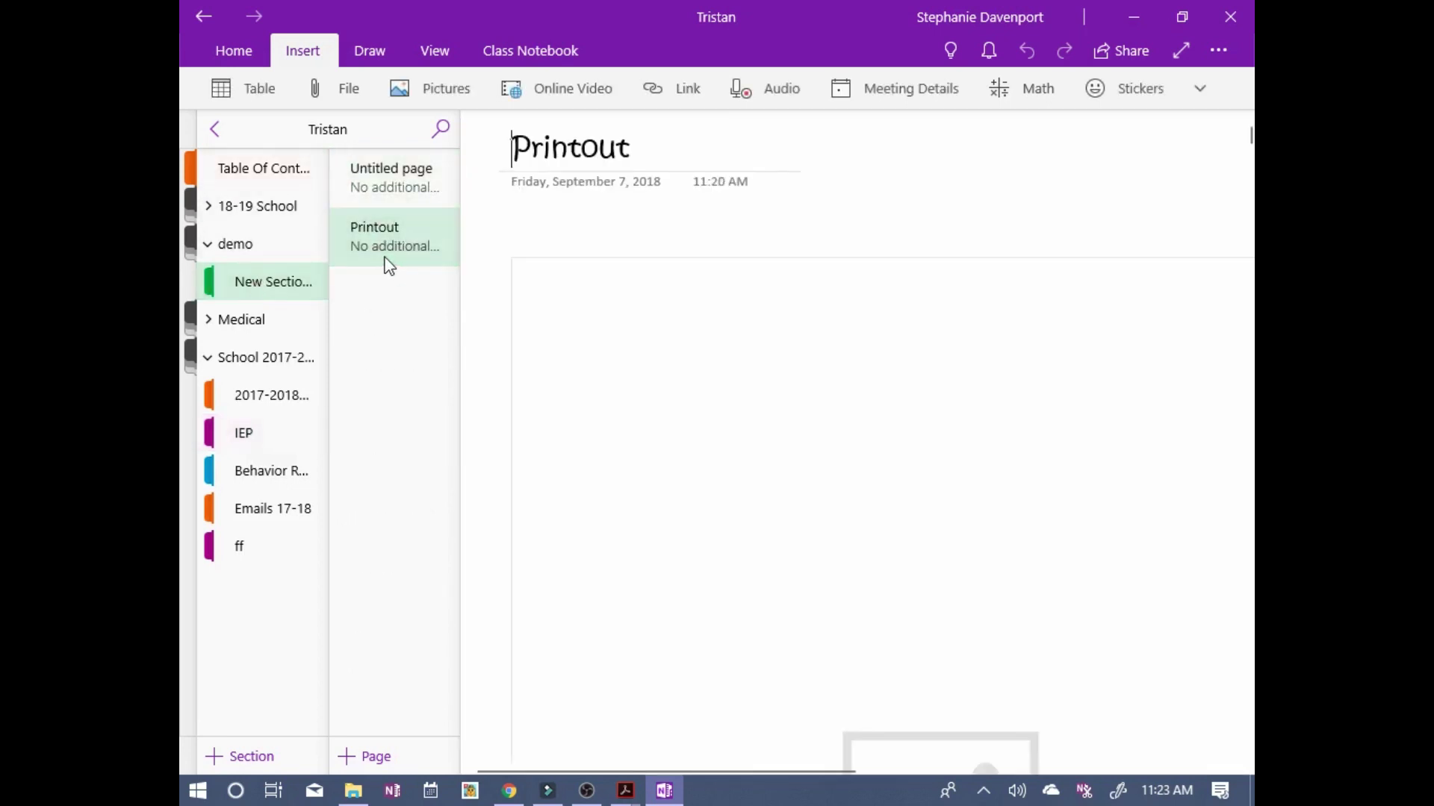
scroll(581, 471, down, 5)
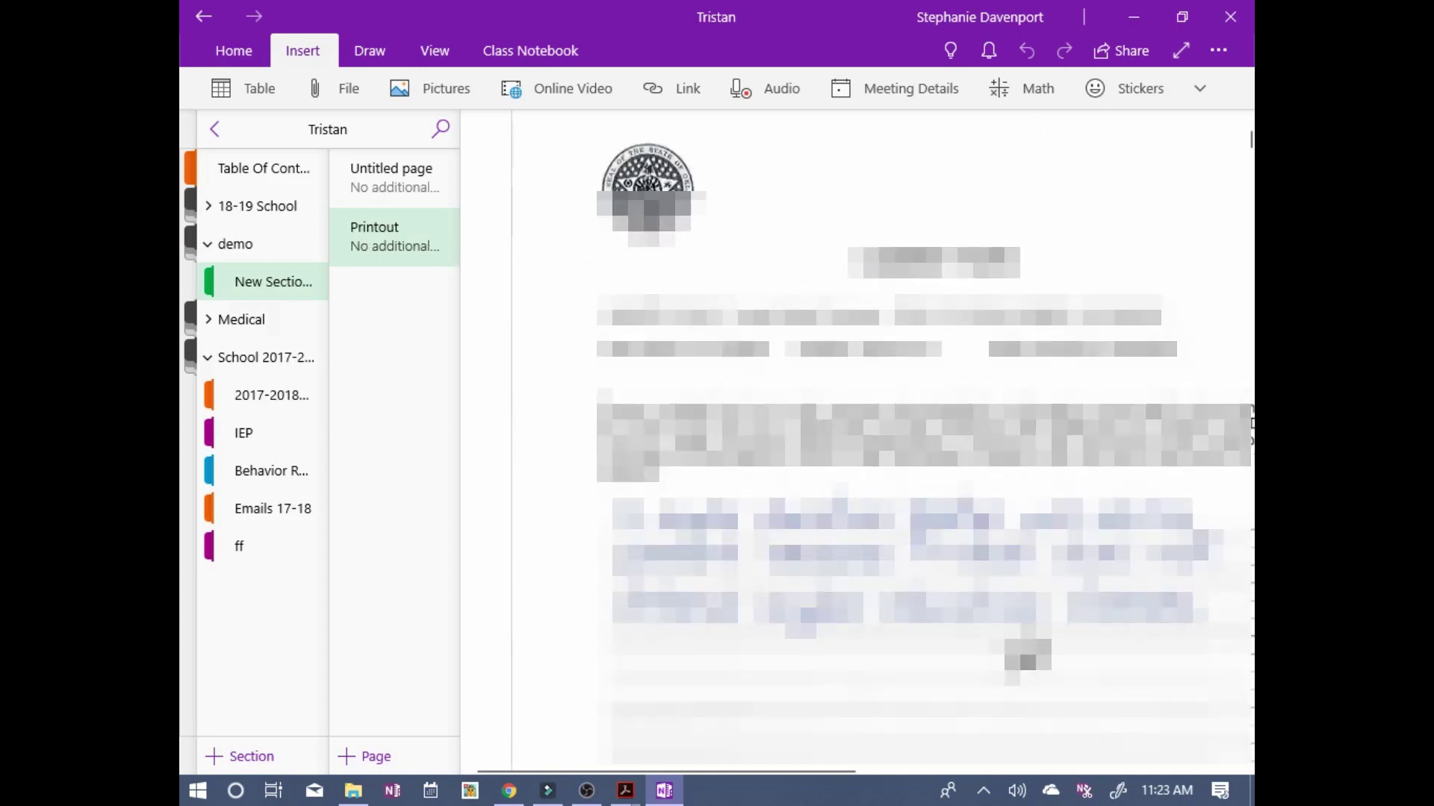
Title the untitled page in the demo group's section 9/6/18 IEP Meeting.
click(429, 181)
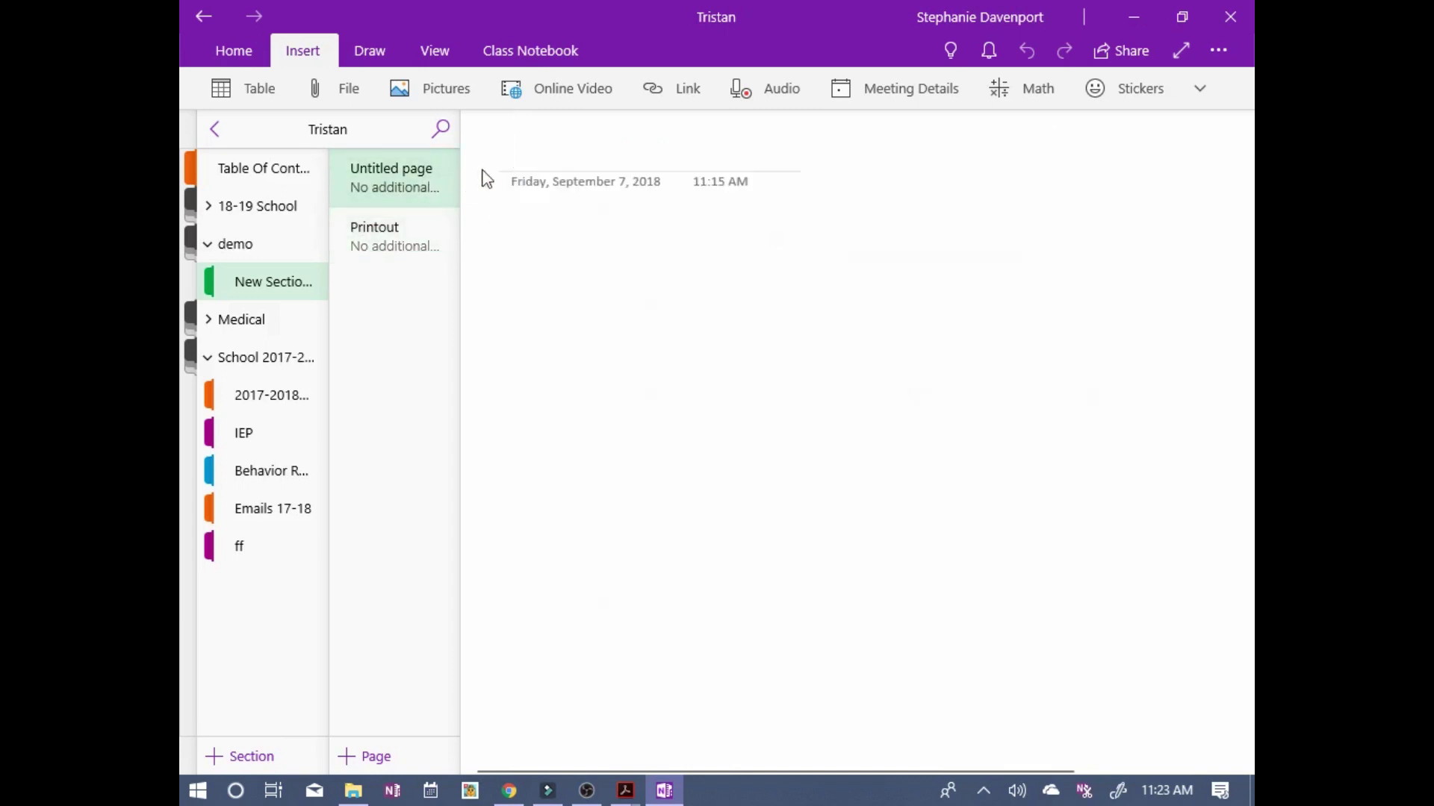
text(IEP Meet)
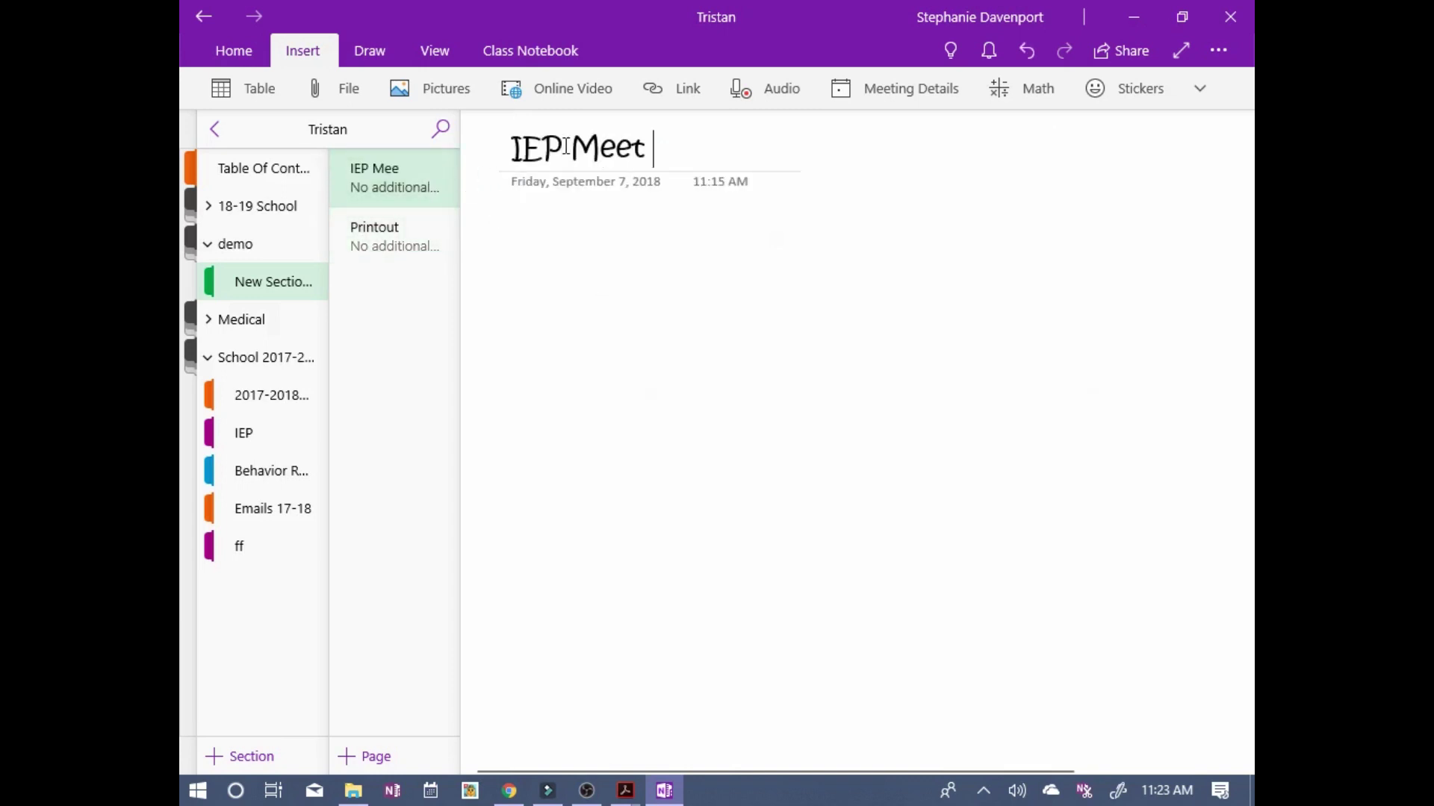
text(ing)
click(509, 149)
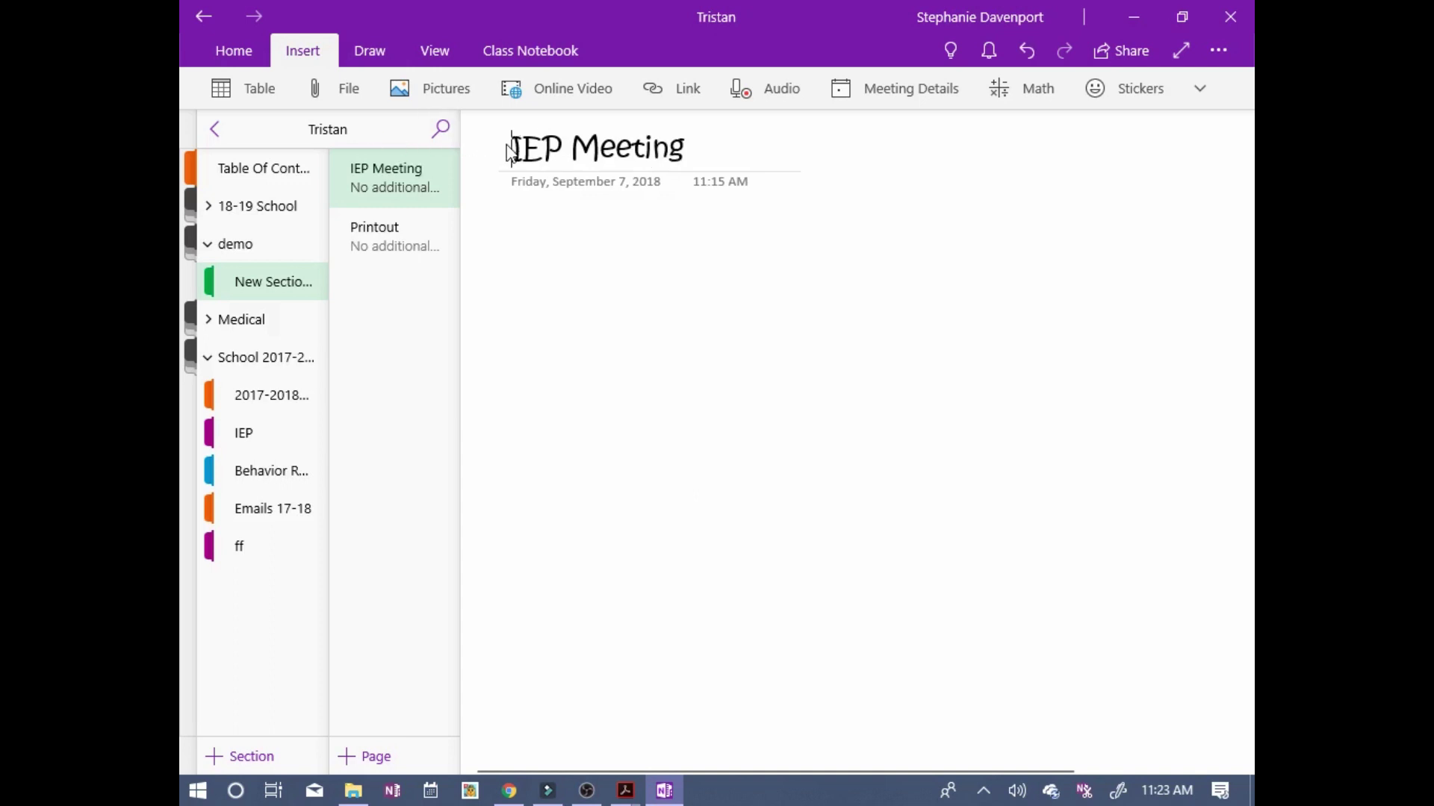
text(9/)
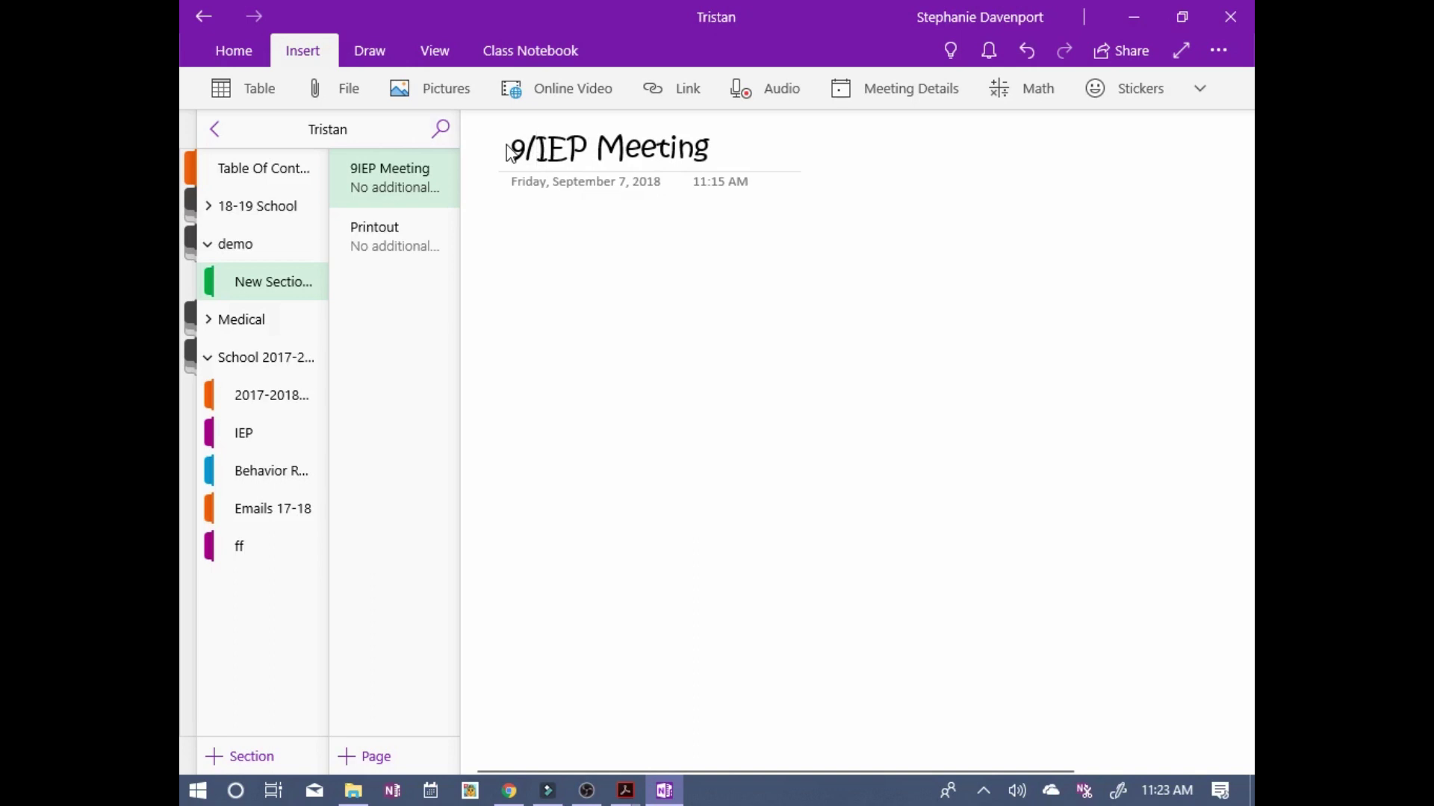
text(6)
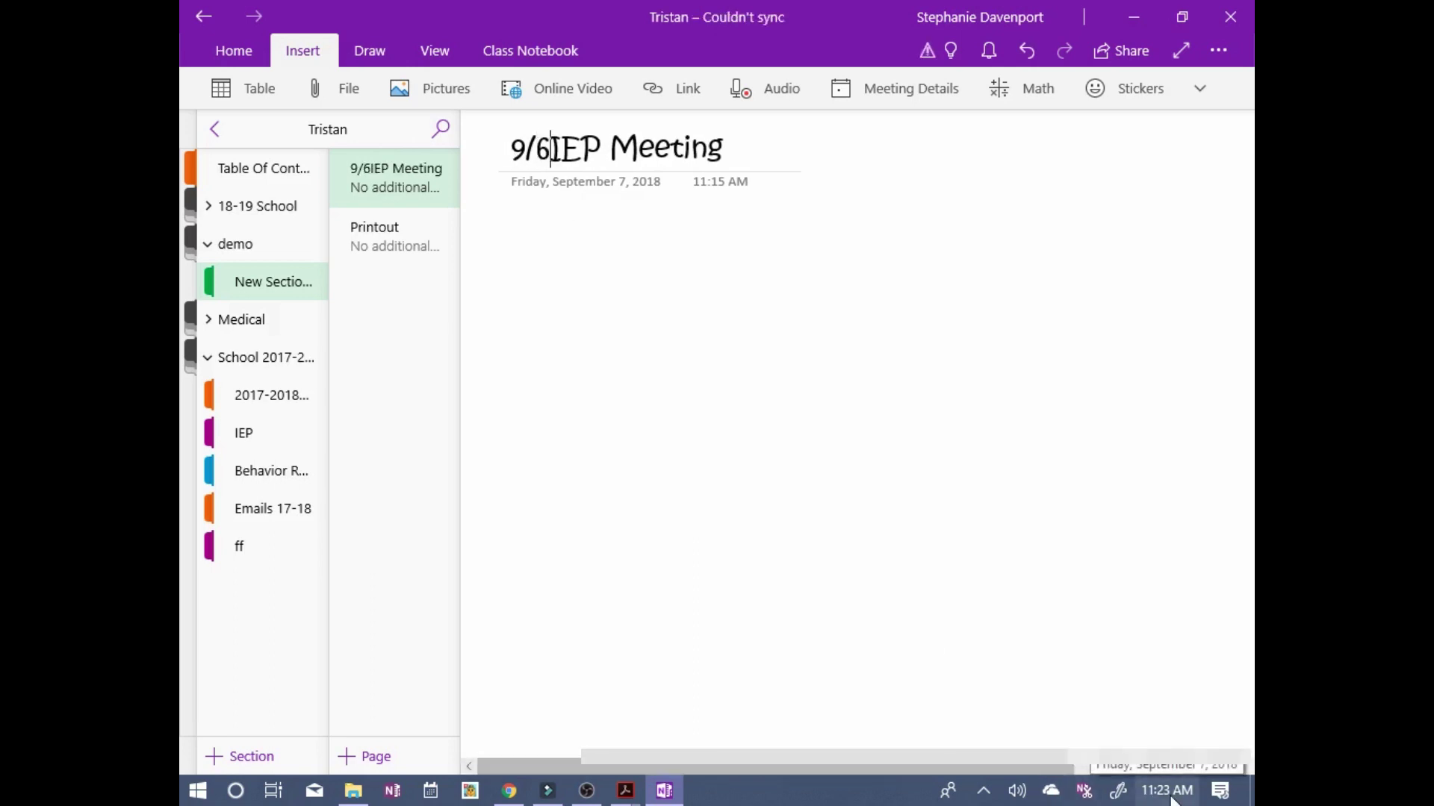
text(/)
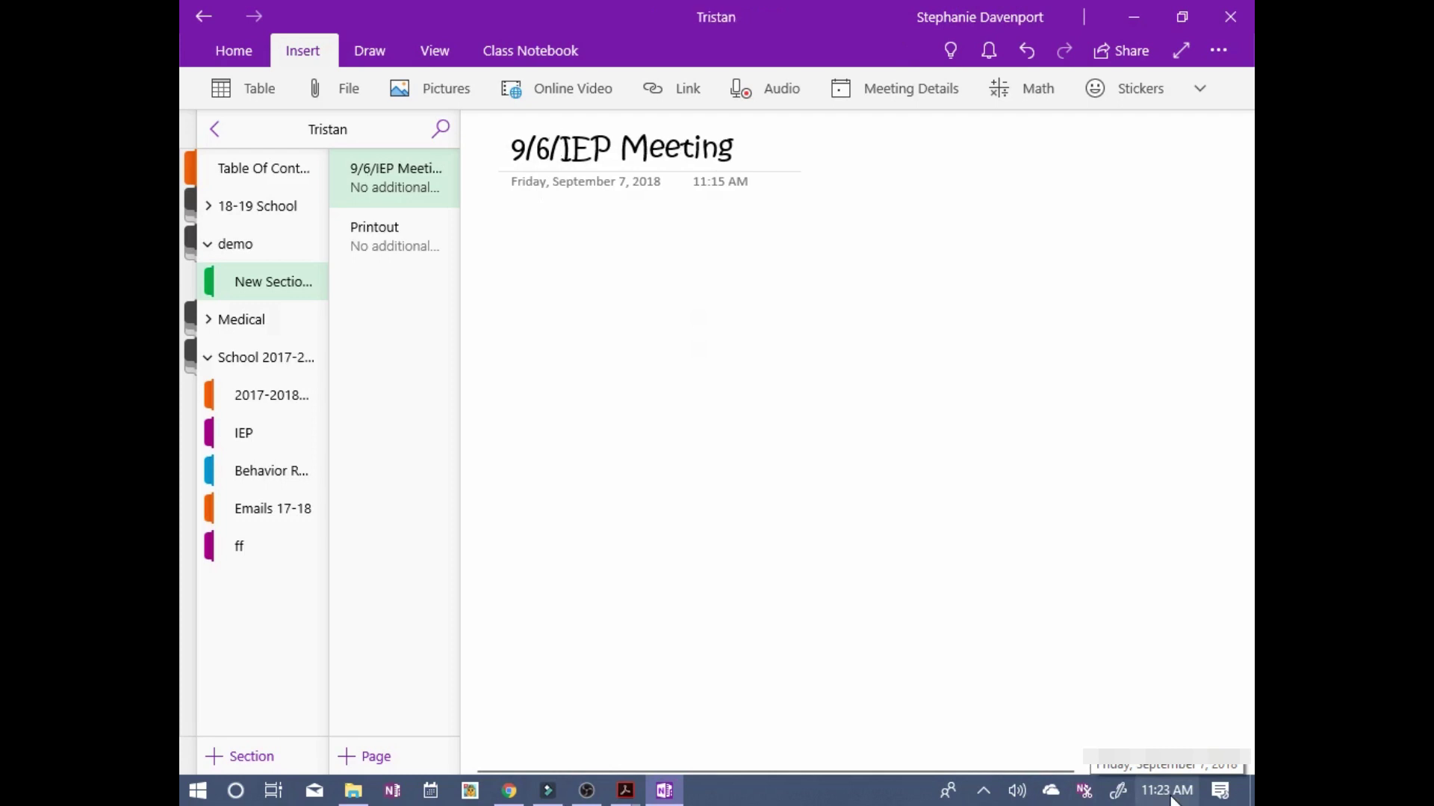
text(18)
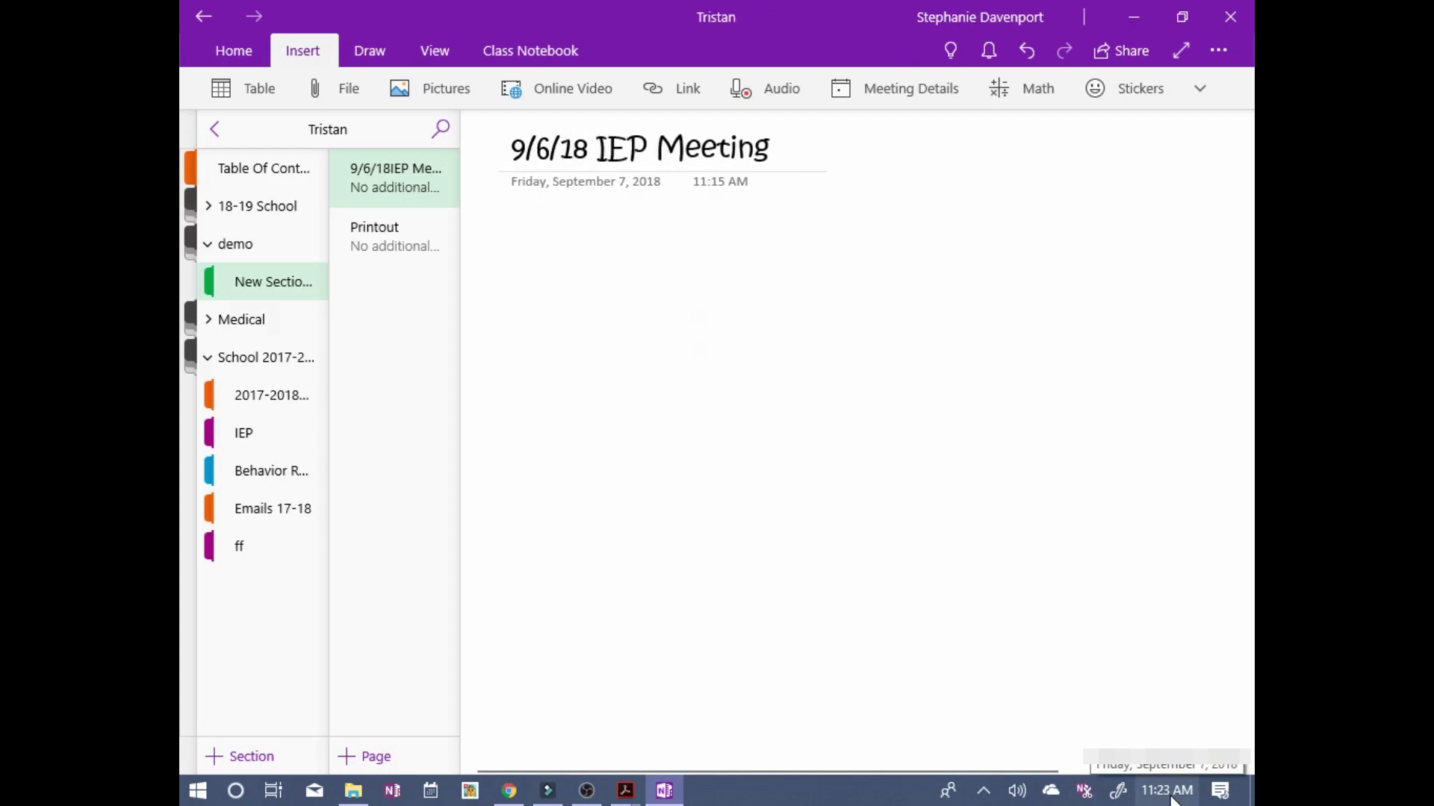
Rename the Printout page as IEP.
click(398, 250)
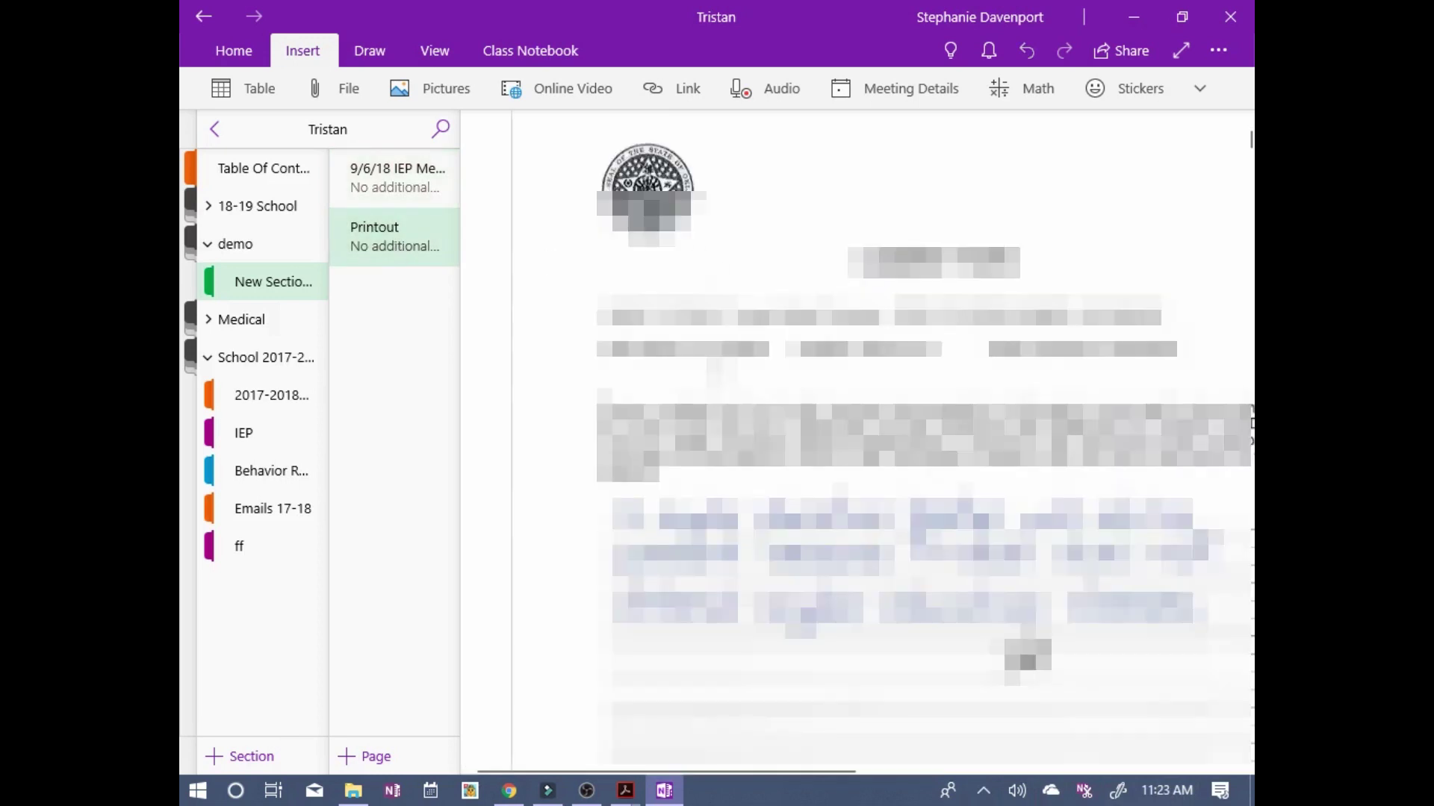
double_click(647, 151)
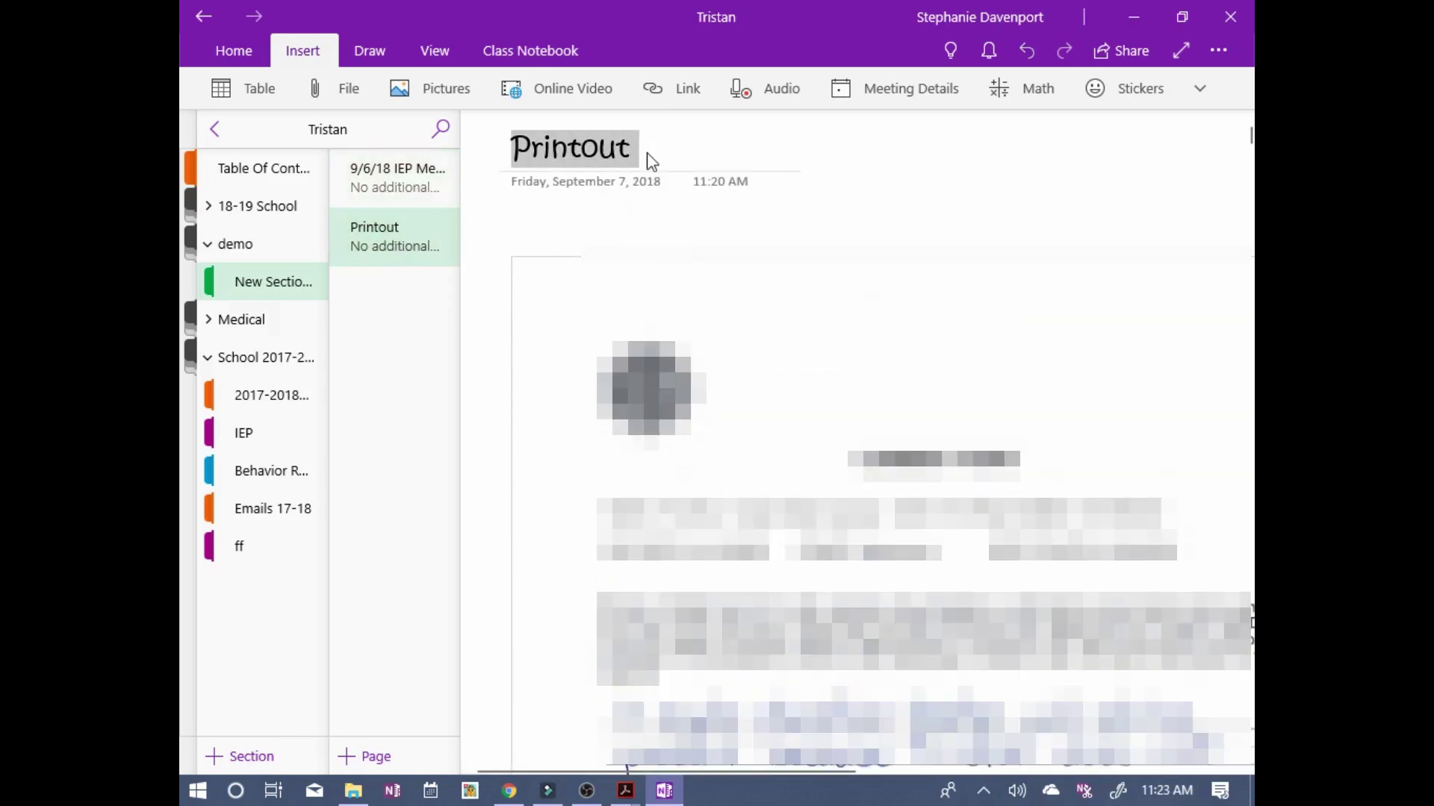
text(IEO)
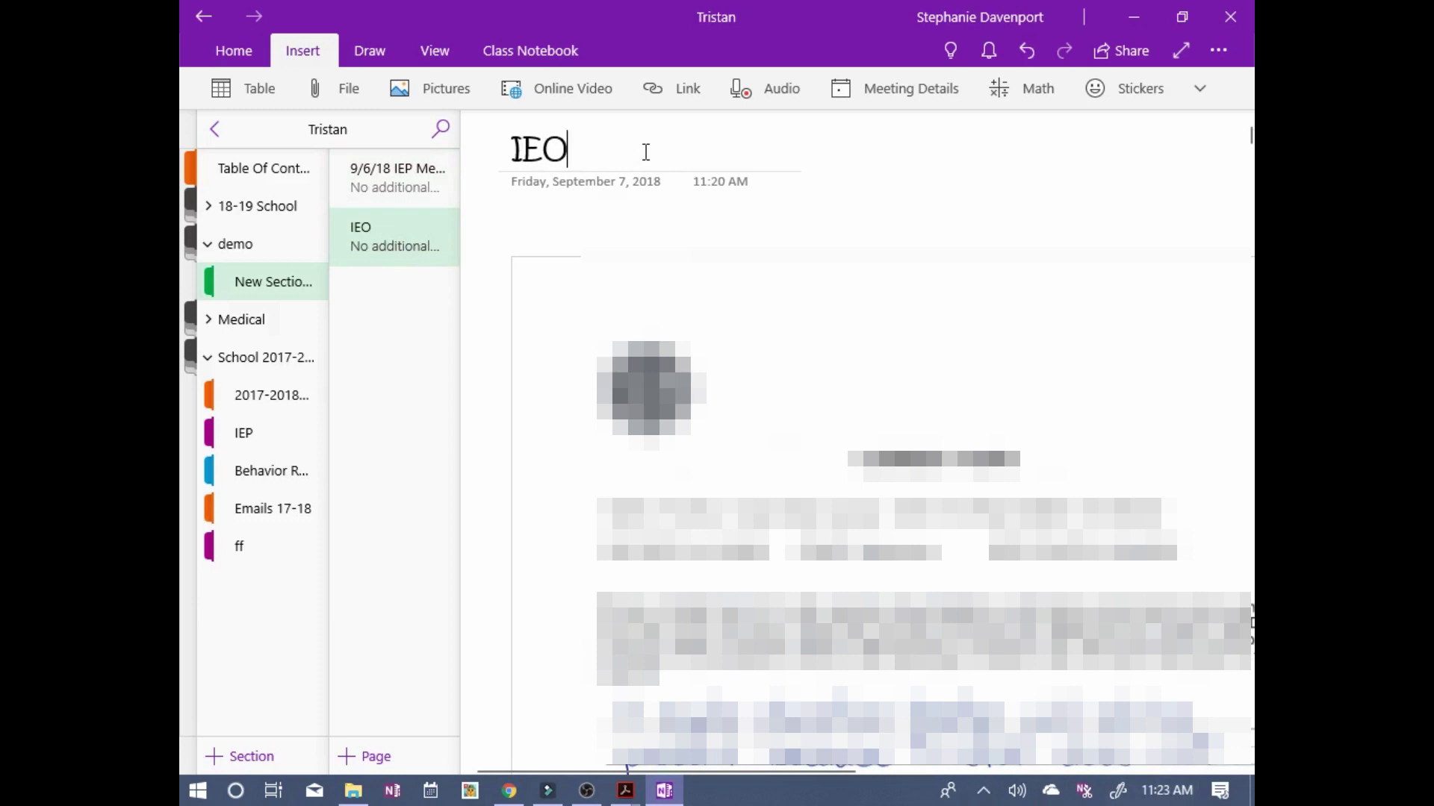
key(BackSpace)
text(P)
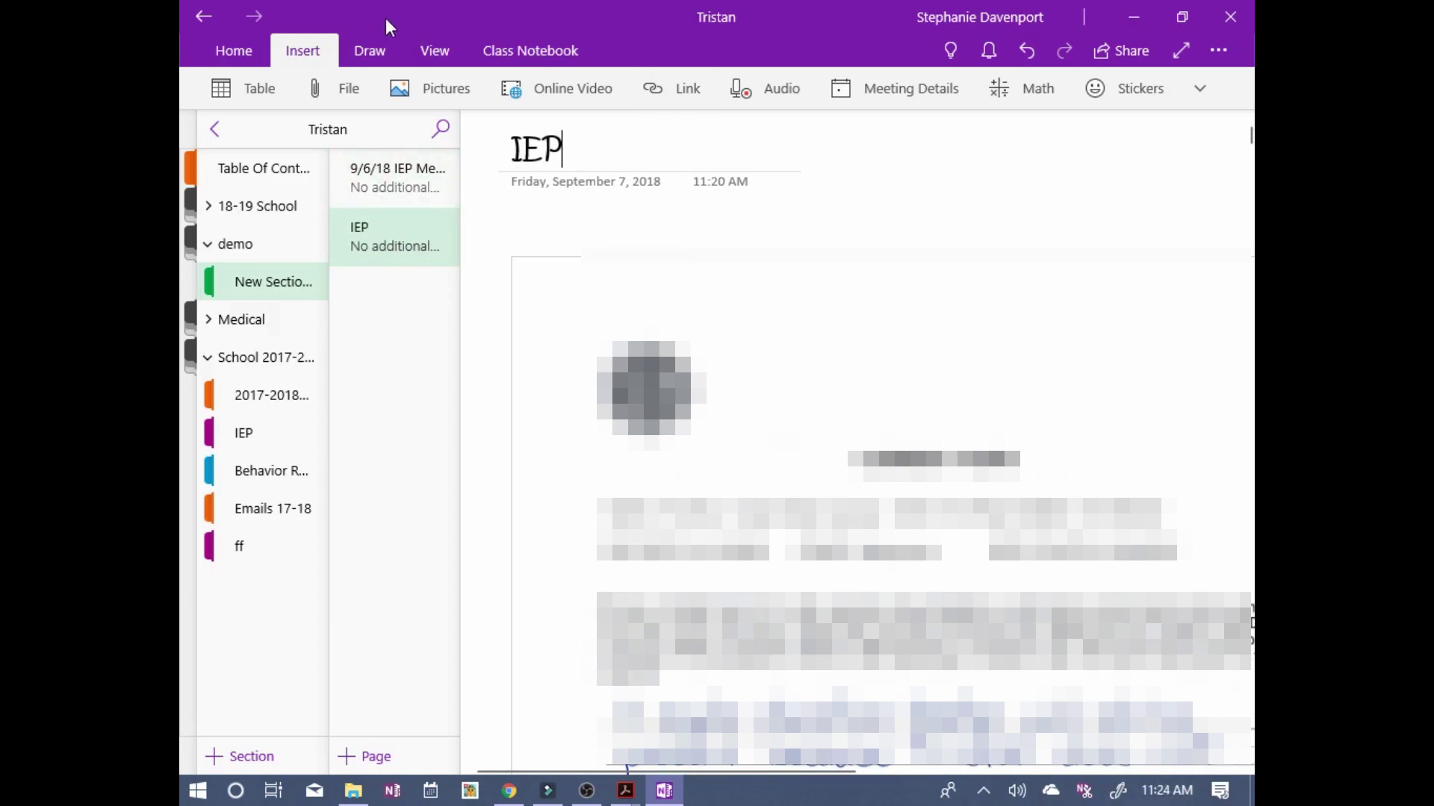
Make the IEP page a subpage of the 9/6/18 IEP Meeting page.
click(389, 193)
click(386, 248)
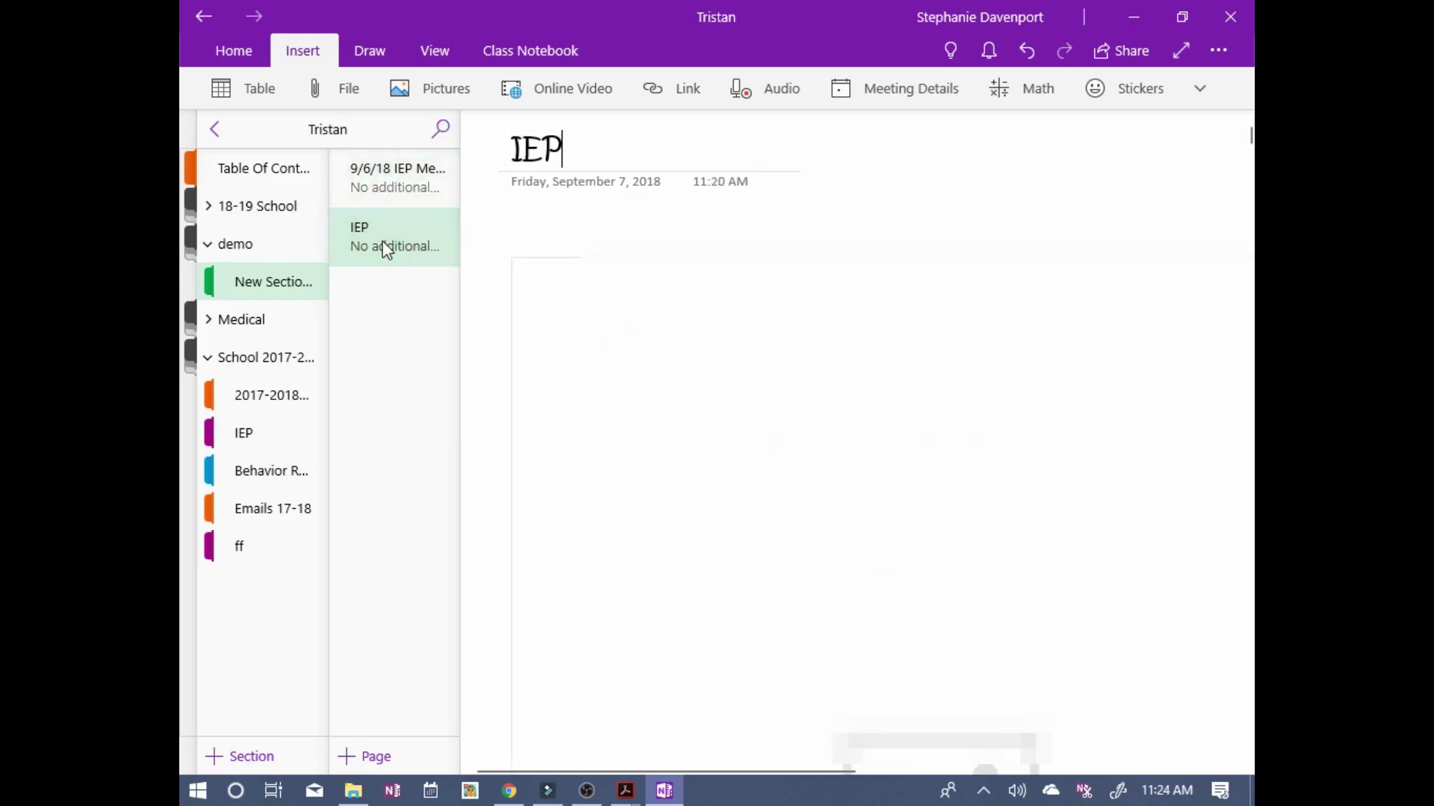
right_click(384, 247)
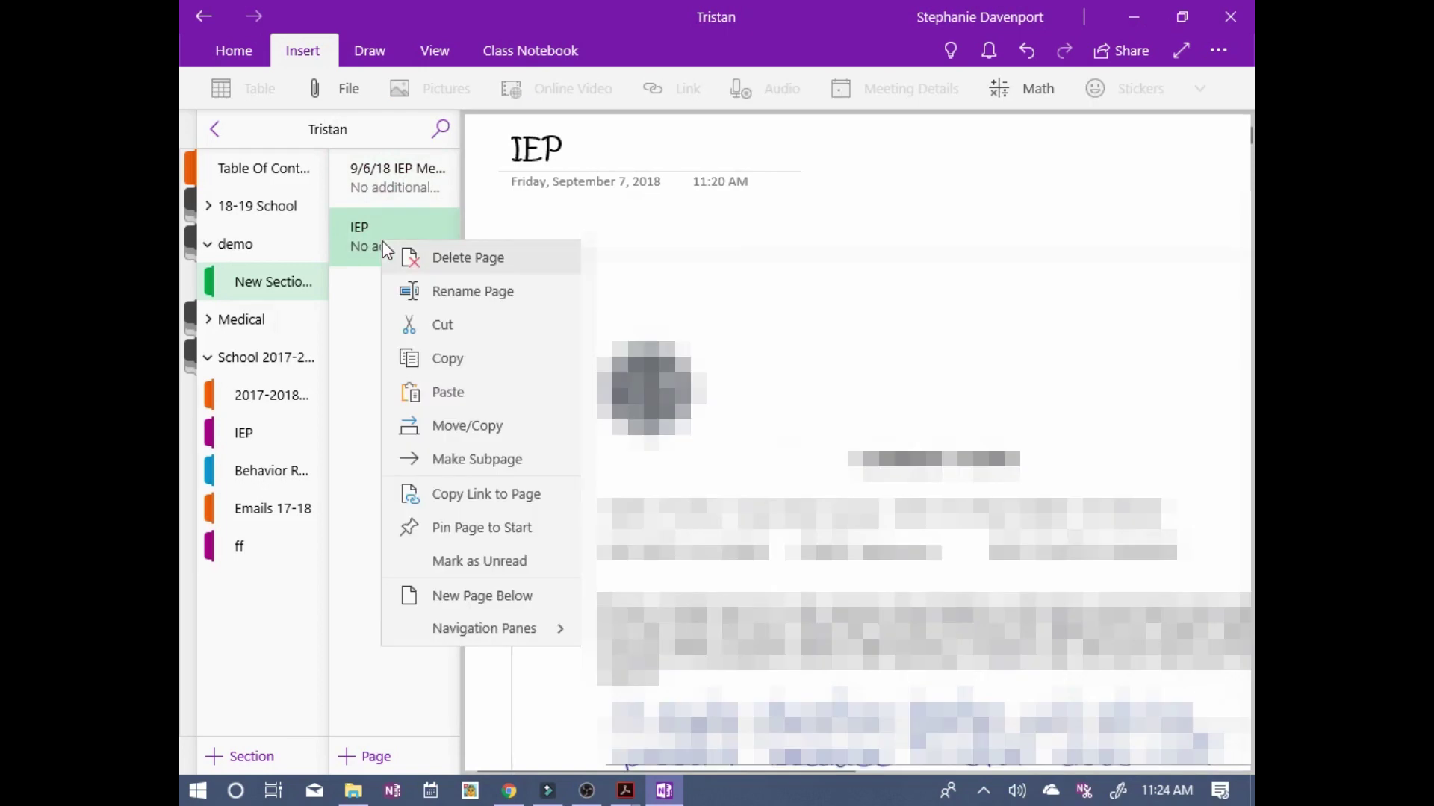
click(419, 459)
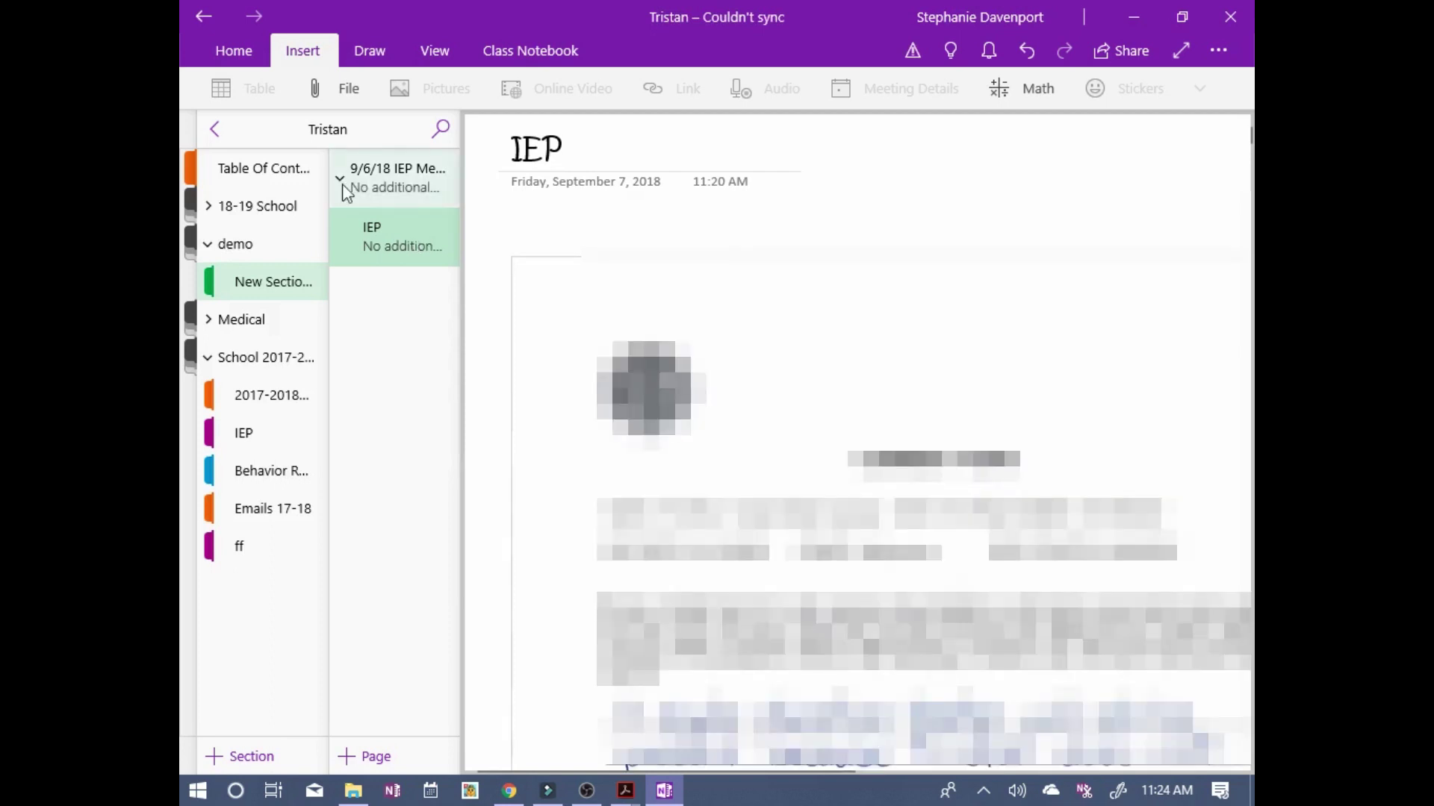
Try to promote the IEP subpage so that it is no longer indented.
right_click(387, 255)
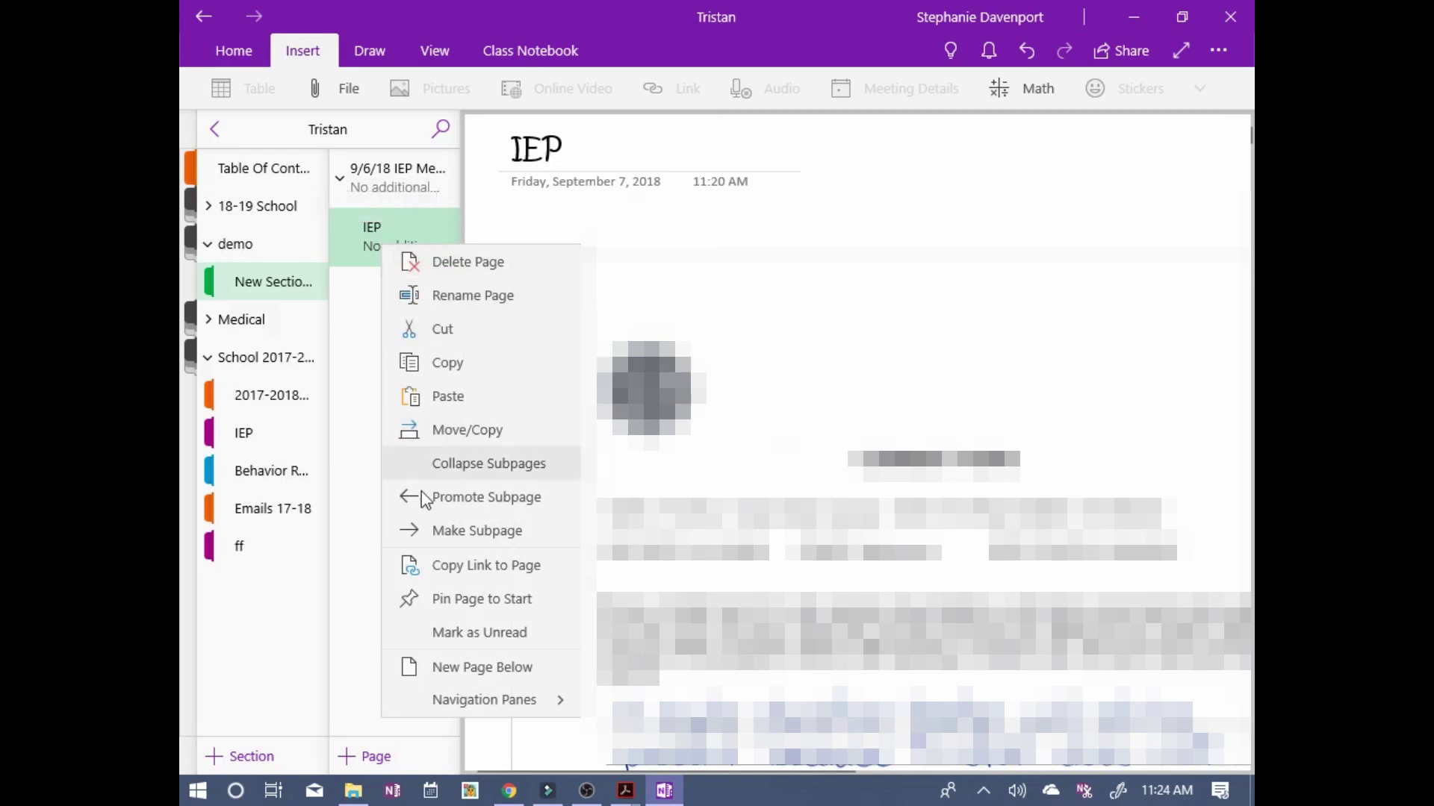
click(419, 512)
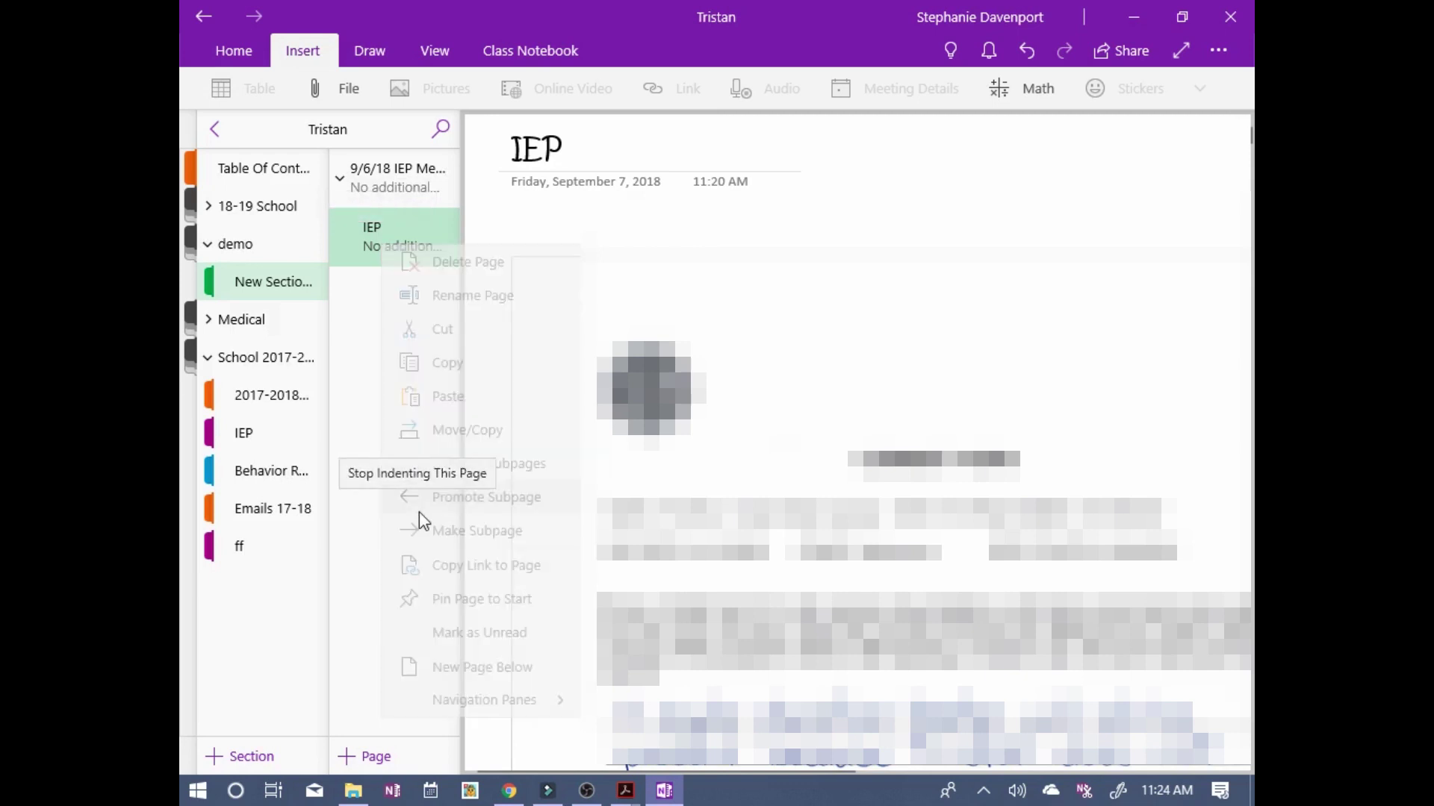
right_click(403, 244)
click(414, 459)
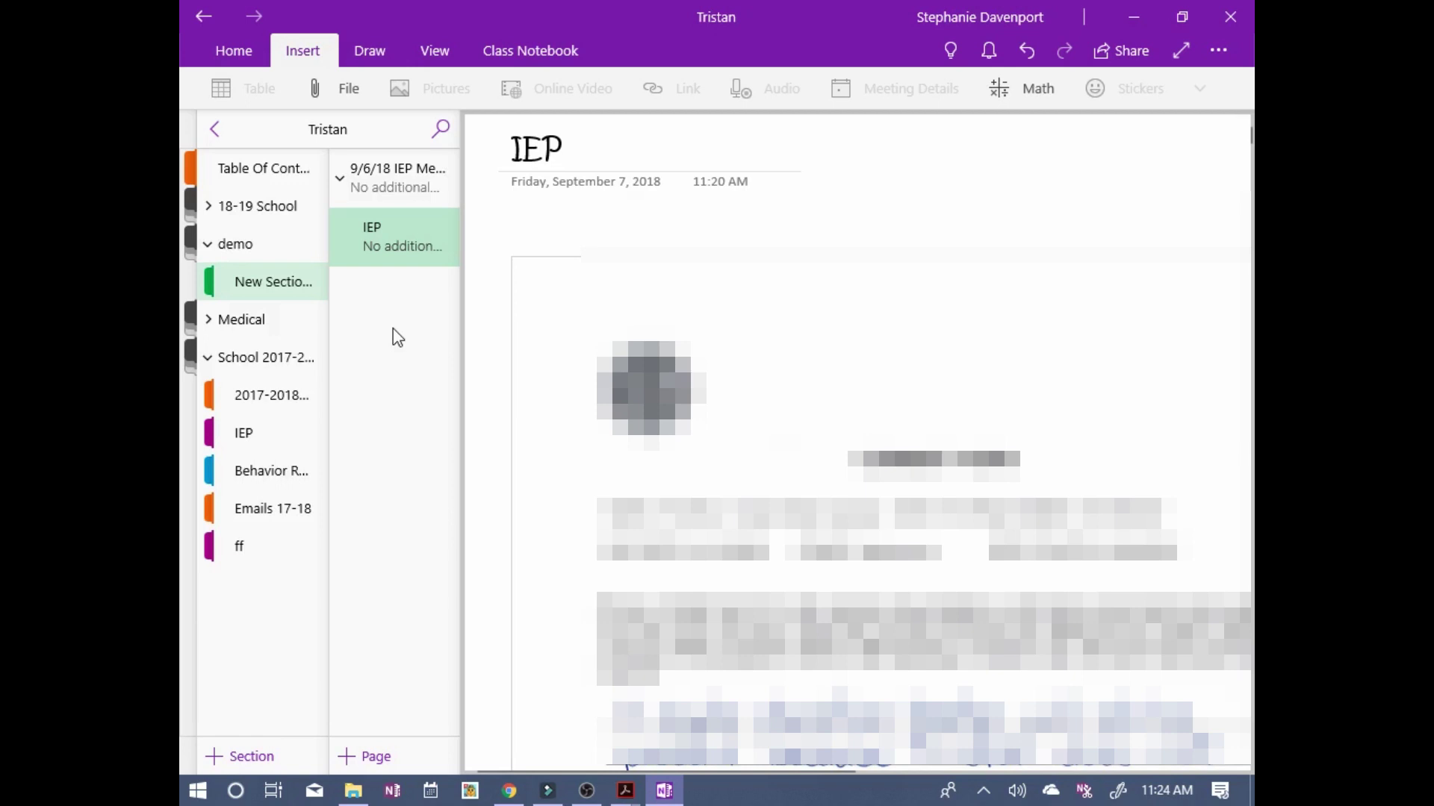
Look through the printout pages in the Emails 17-18 section, and open the IEP section in the same group.
click(259, 509)
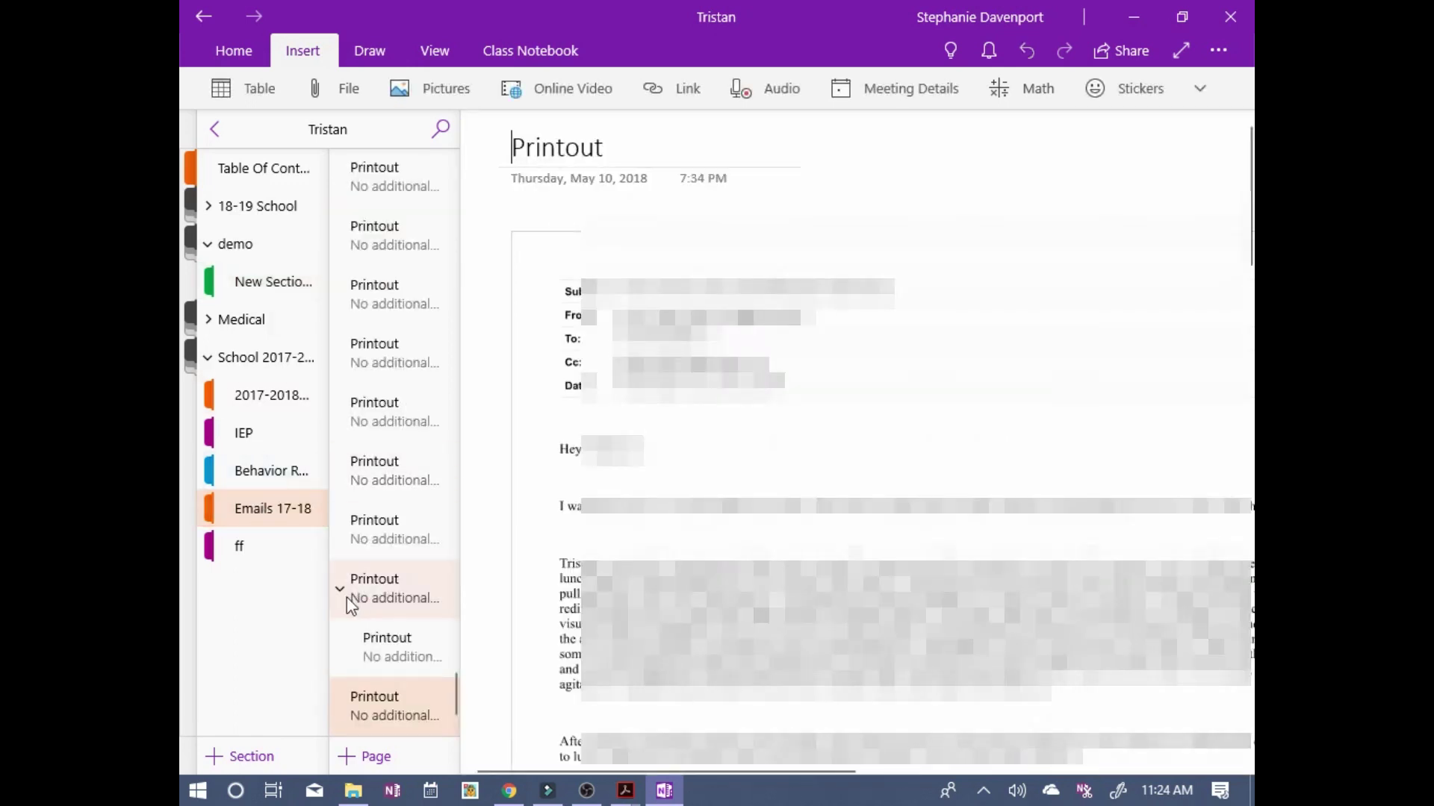
drag(339, 597, 343, 627)
mouse_move(375, 581)
mouse_down()
mouse_move(392, 614)
mouse_move(391, 598)
mouse_up()
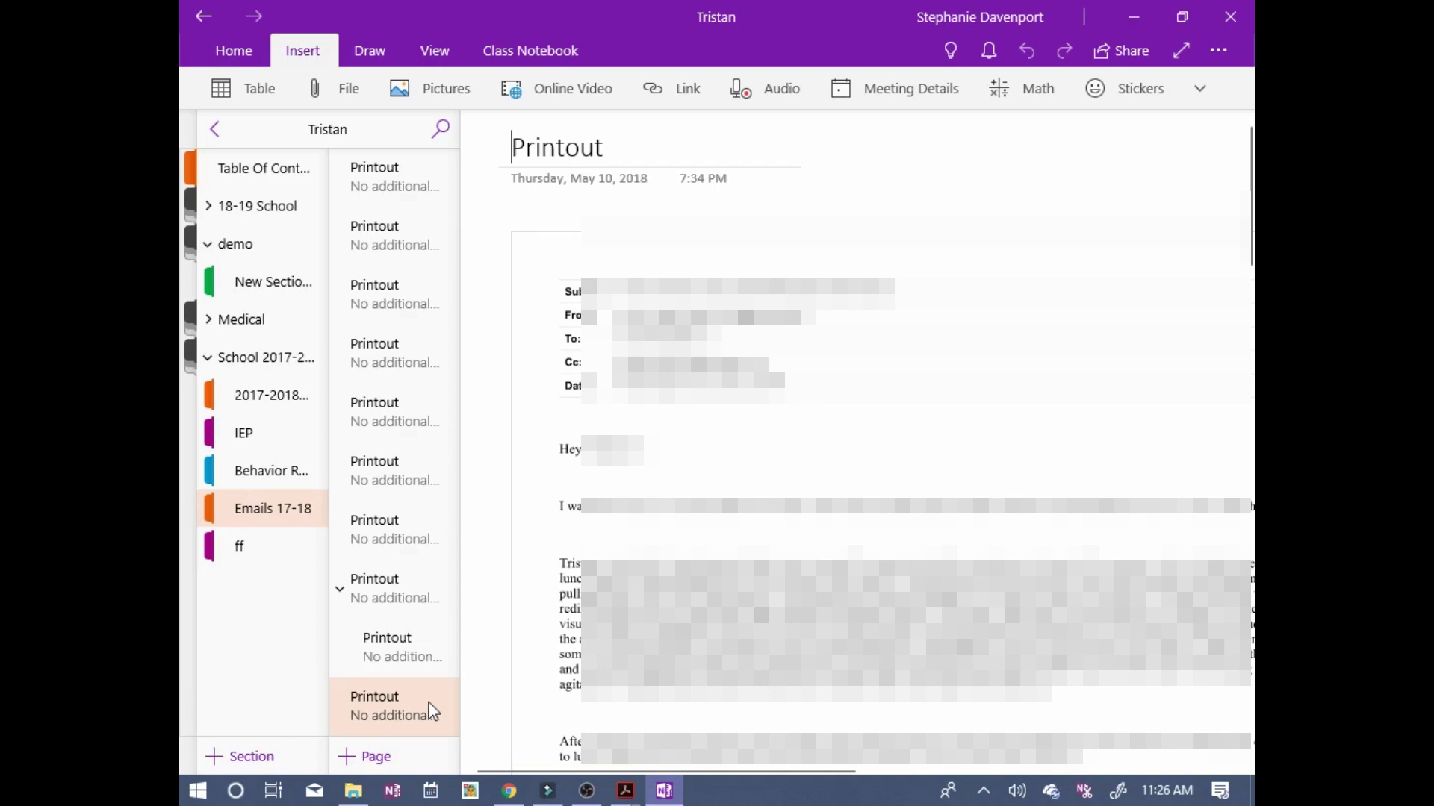
scroll(433, 710, down, 1)
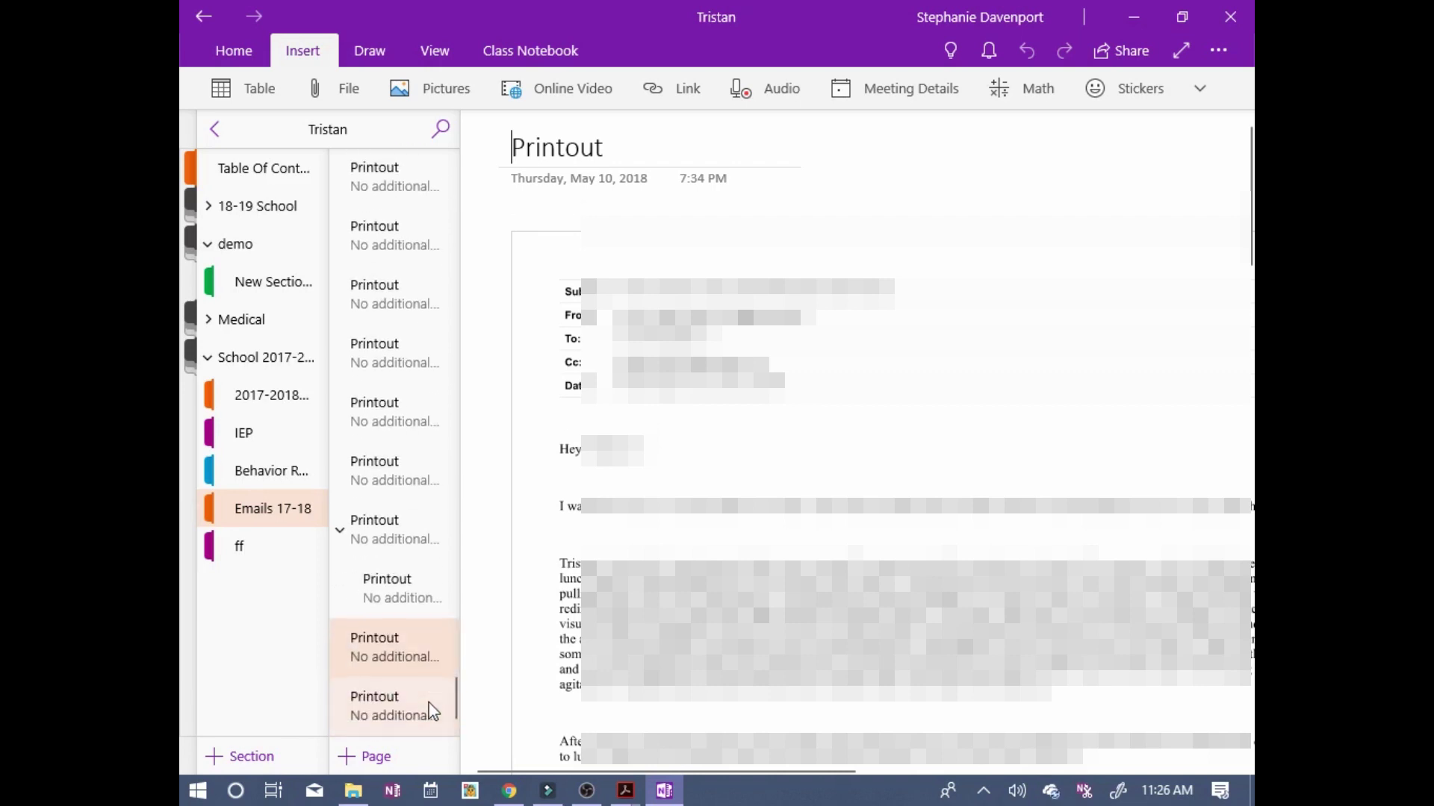
scroll(434, 711, up, 3)
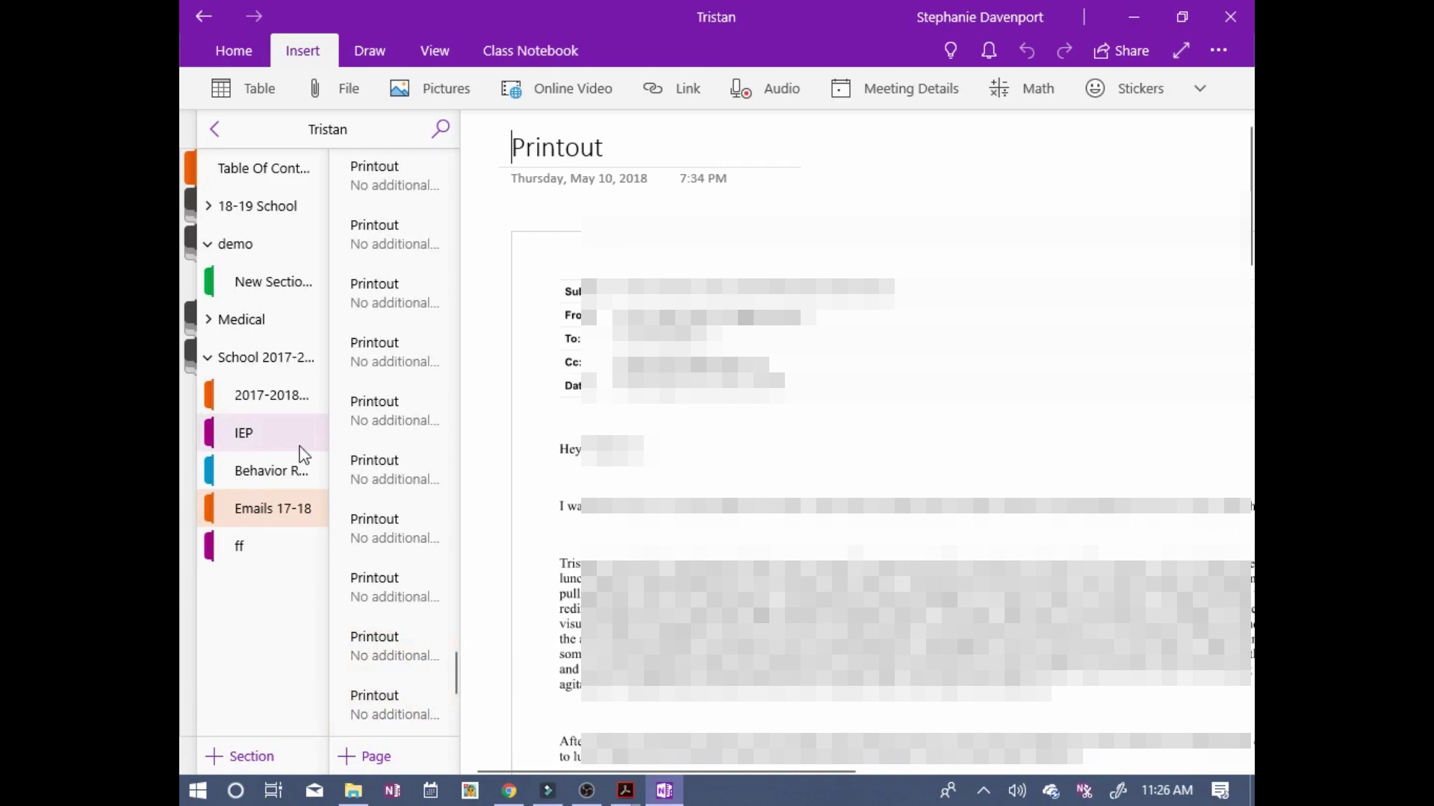
click(299, 446)
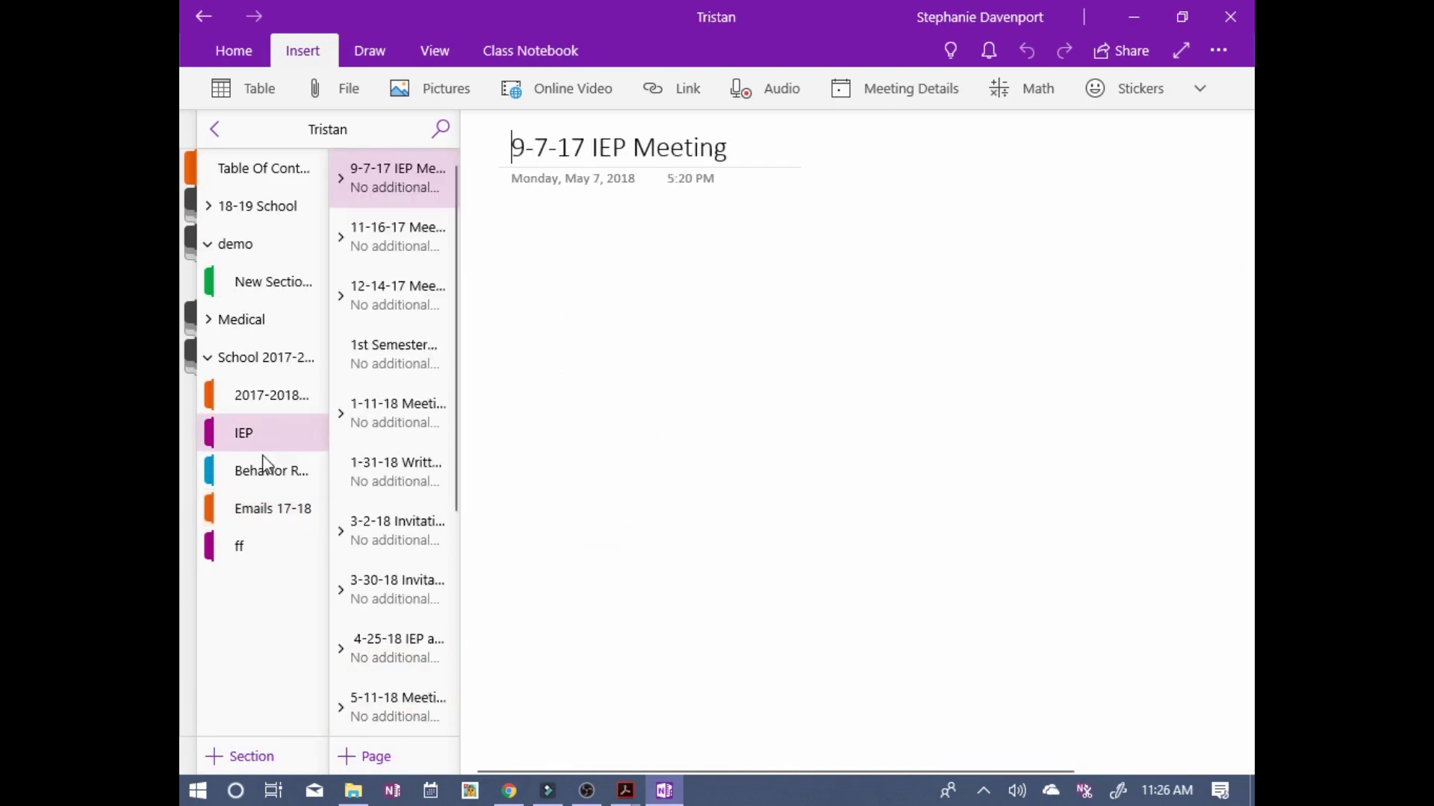